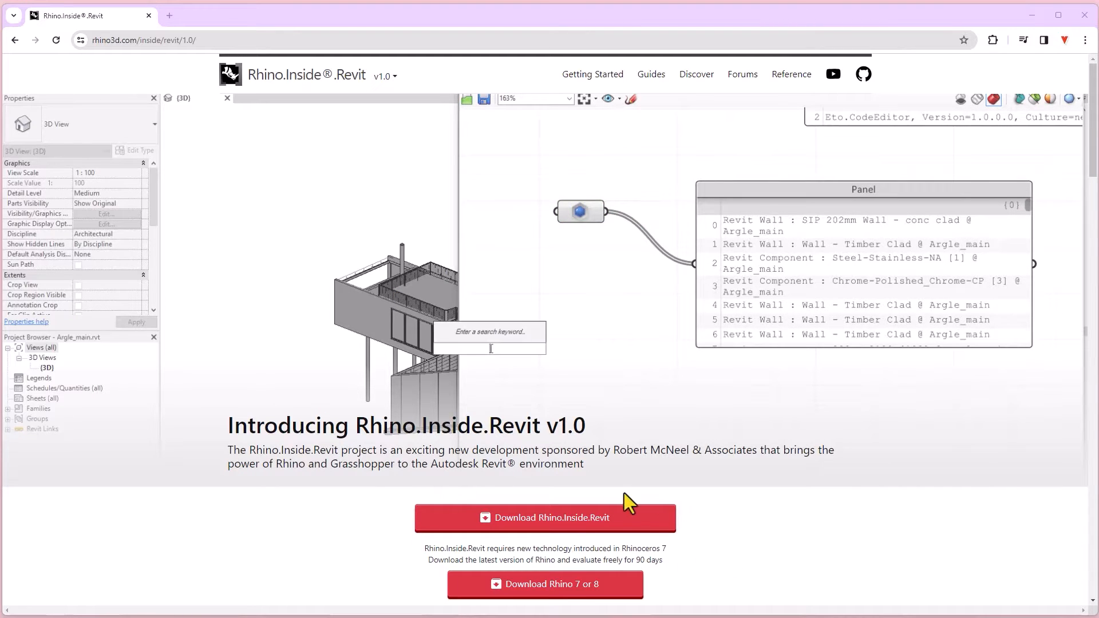
# Download the Rhino.Inside.Revit 1 for Windows installer, agreeing to McNeel's Privacy Policy
pyautogui.click(492, 518)
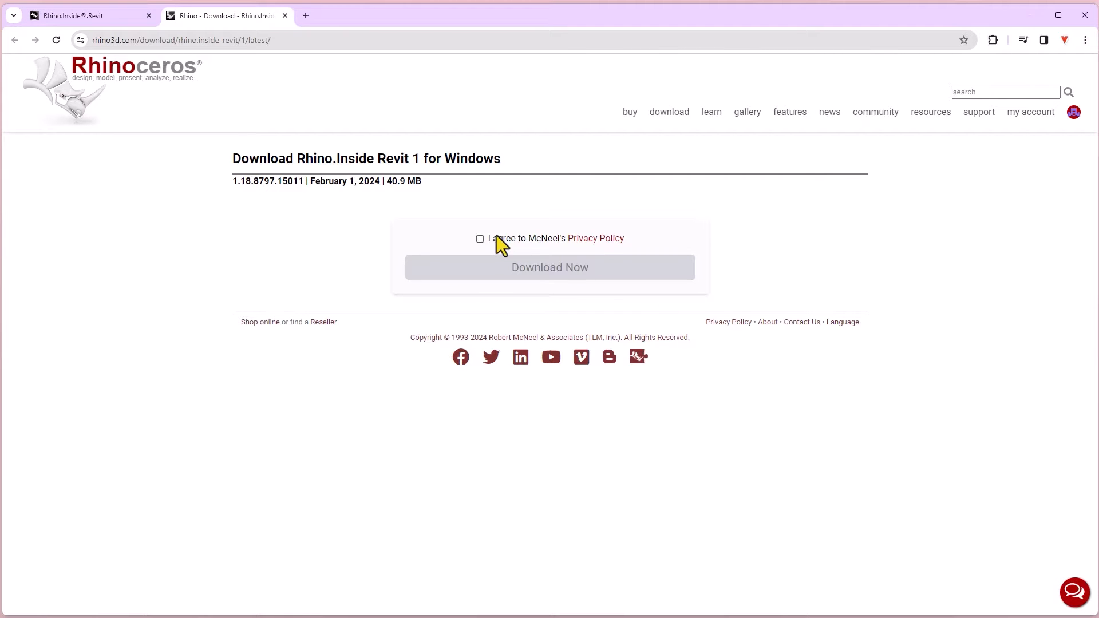
pyautogui.click(480, 239)
pyautogui.click(482, 274)
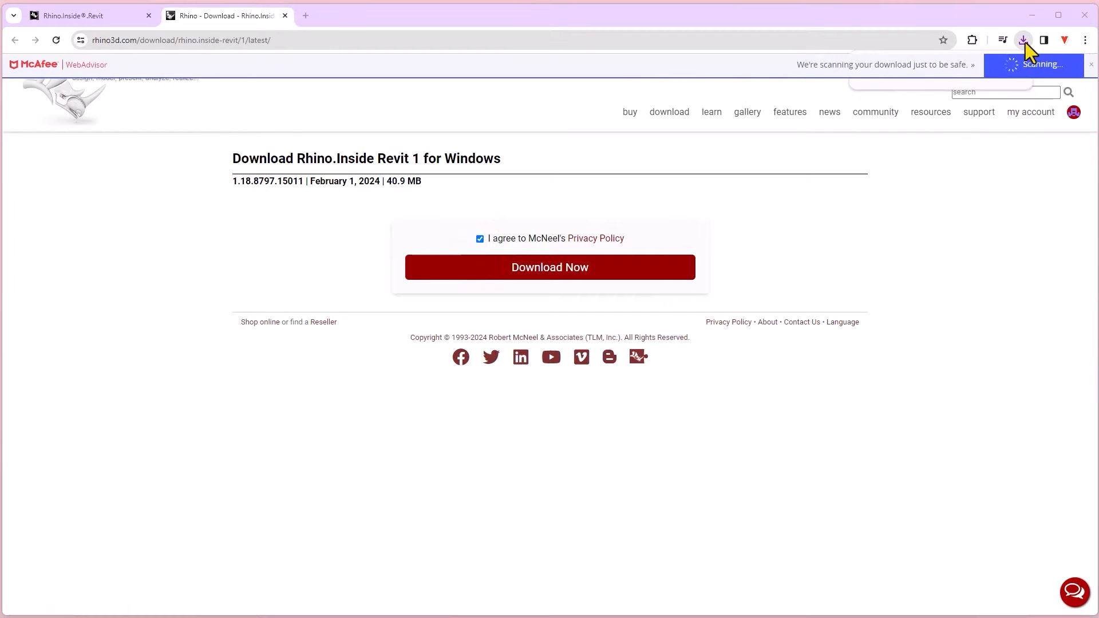
pyautogui.click(1091, 66)
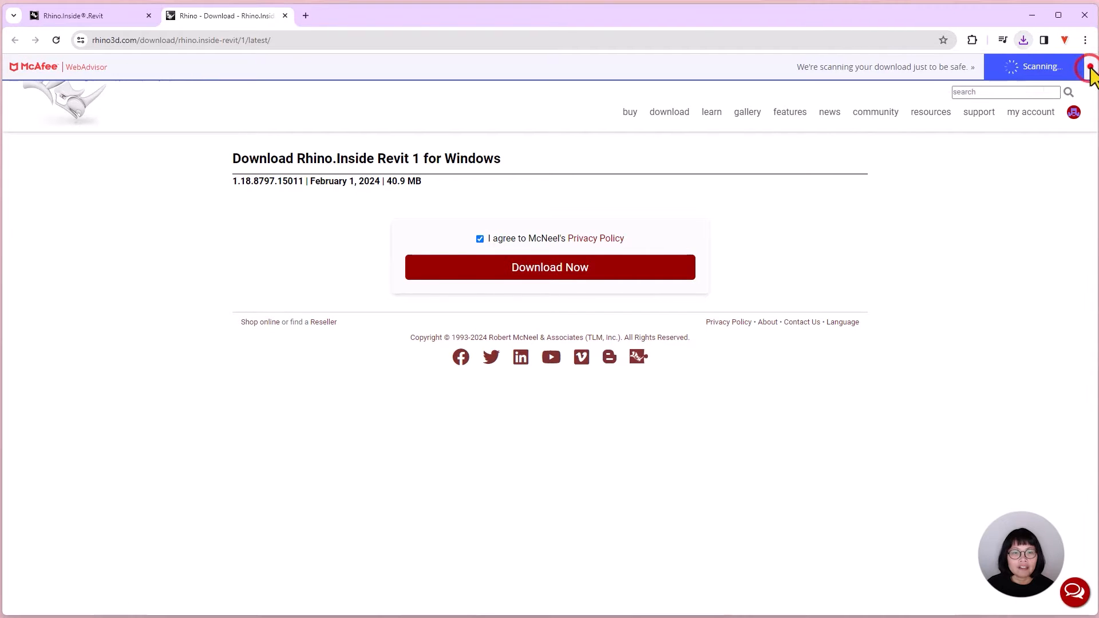
# Launch the downloaded Rhino.Inside.Revit installer and exit its setup wizard without installing
pyautogui.click(1023, 41)
pyautogui.click(902, 91)
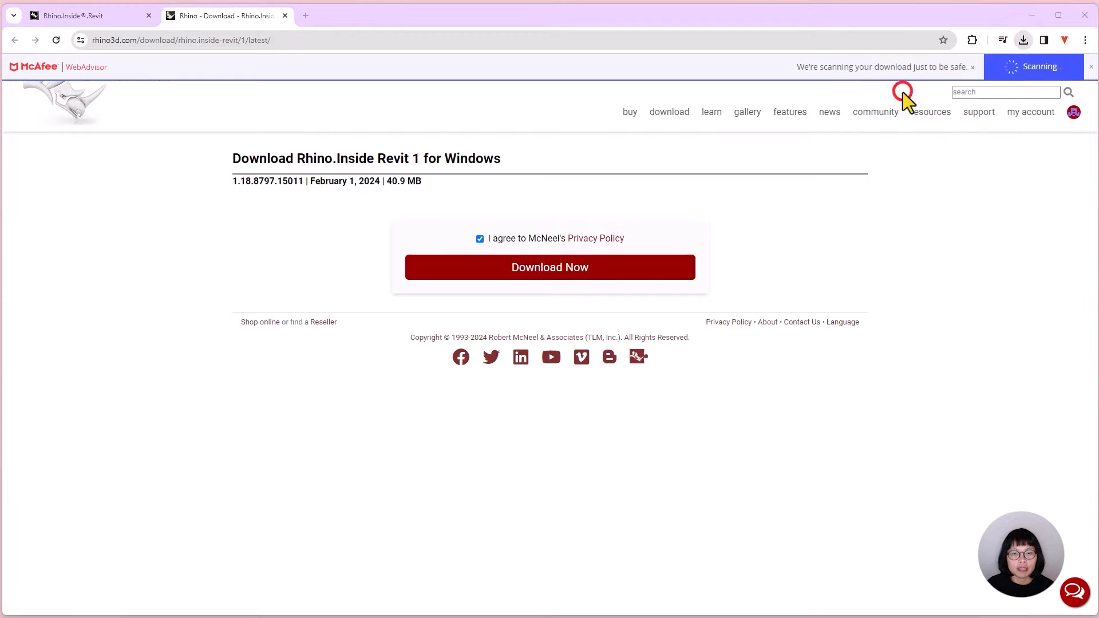
pyautogui.moveTo(977, 291); pyautogui.dragTo(551, 232)
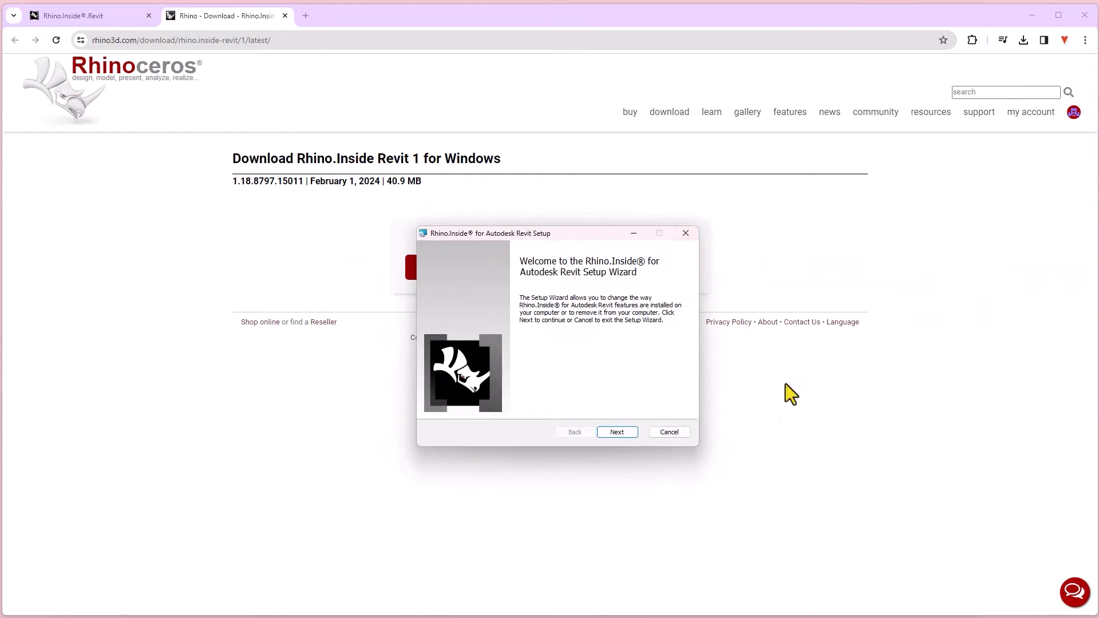
pyautogui.click(678, 434)
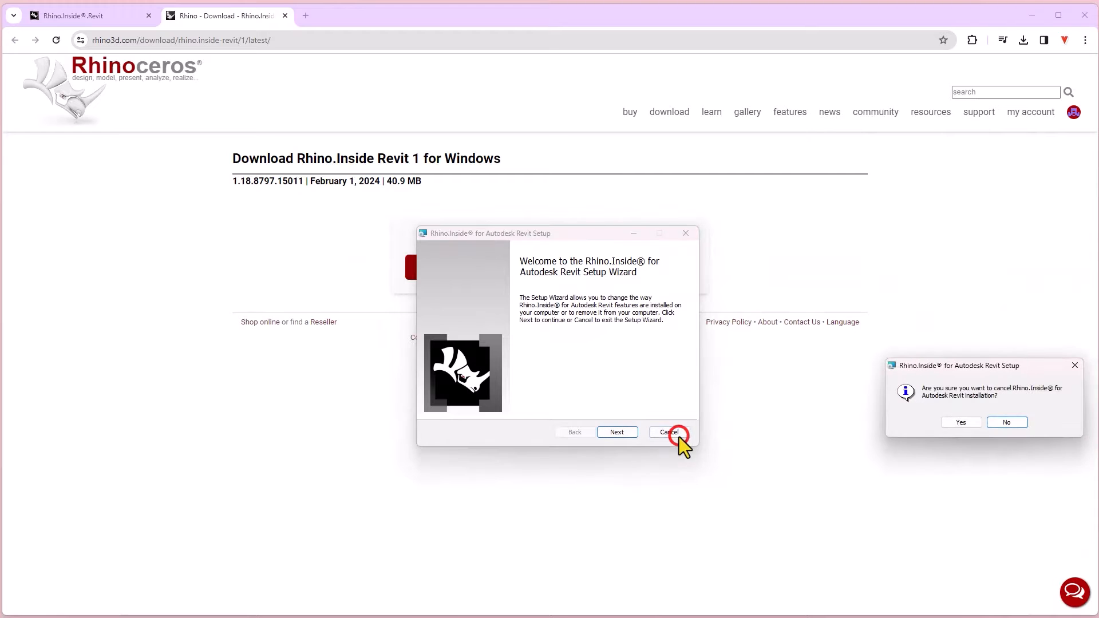
pyautogui.click(957, 424)
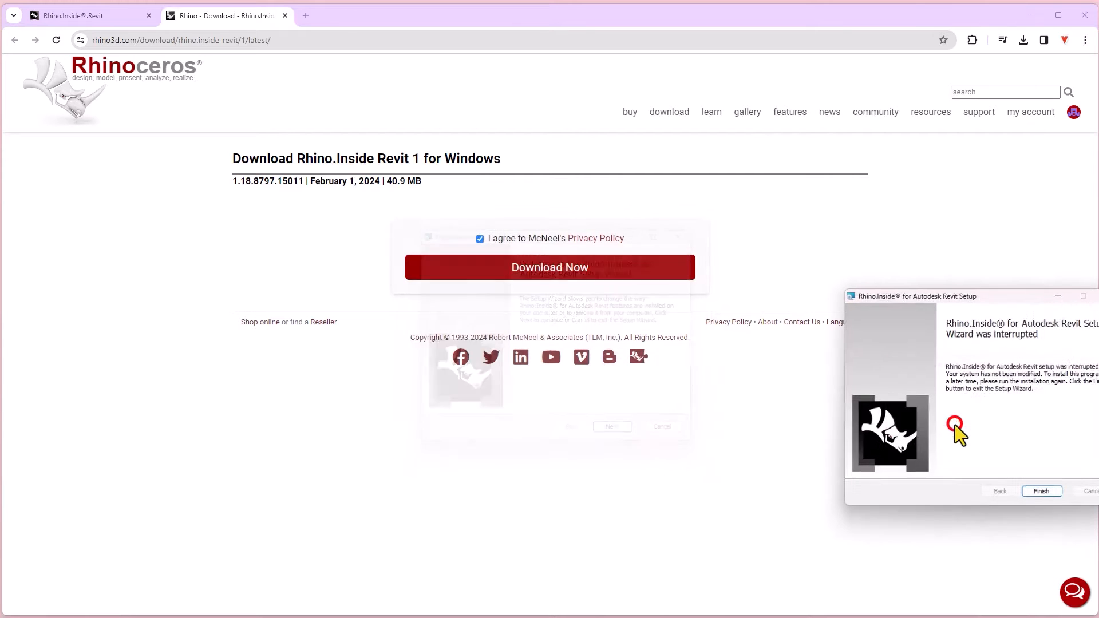
pyautogui.click(1041, 493)
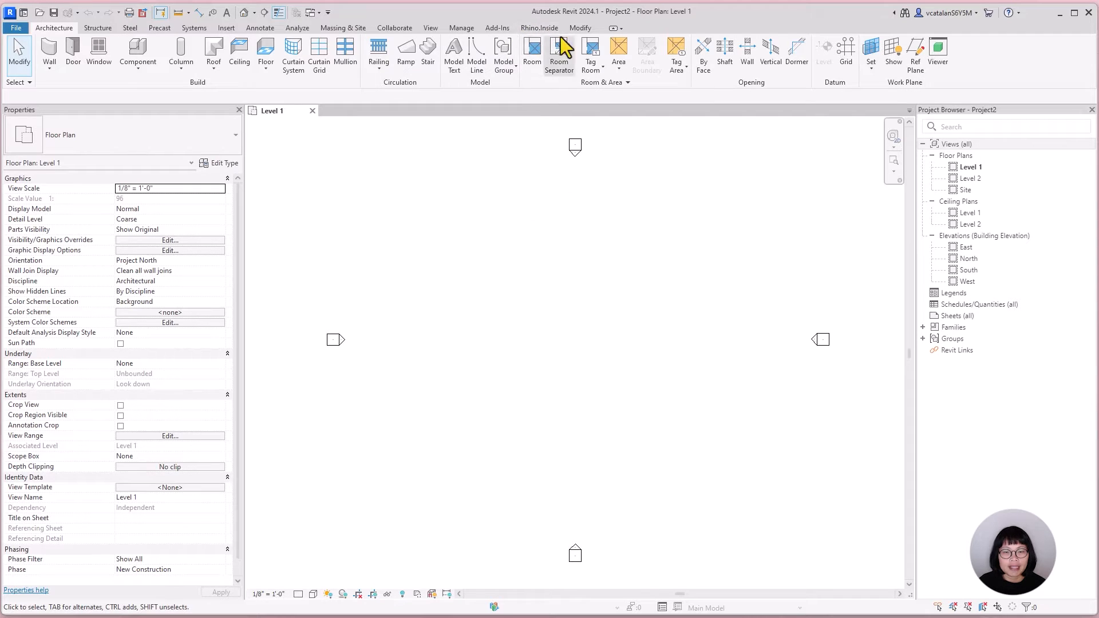
# In Revit, start Rhino.Inside from the open Project2 model and launch Rhino
pyautogui.click(532, 30)
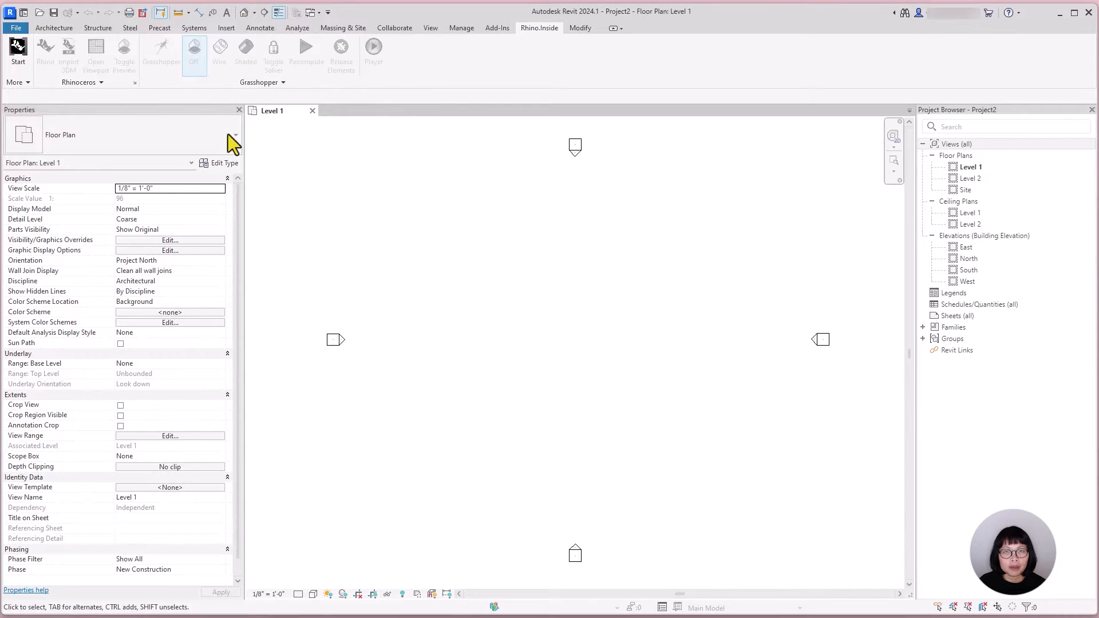
pyautogui.click(19, 57)
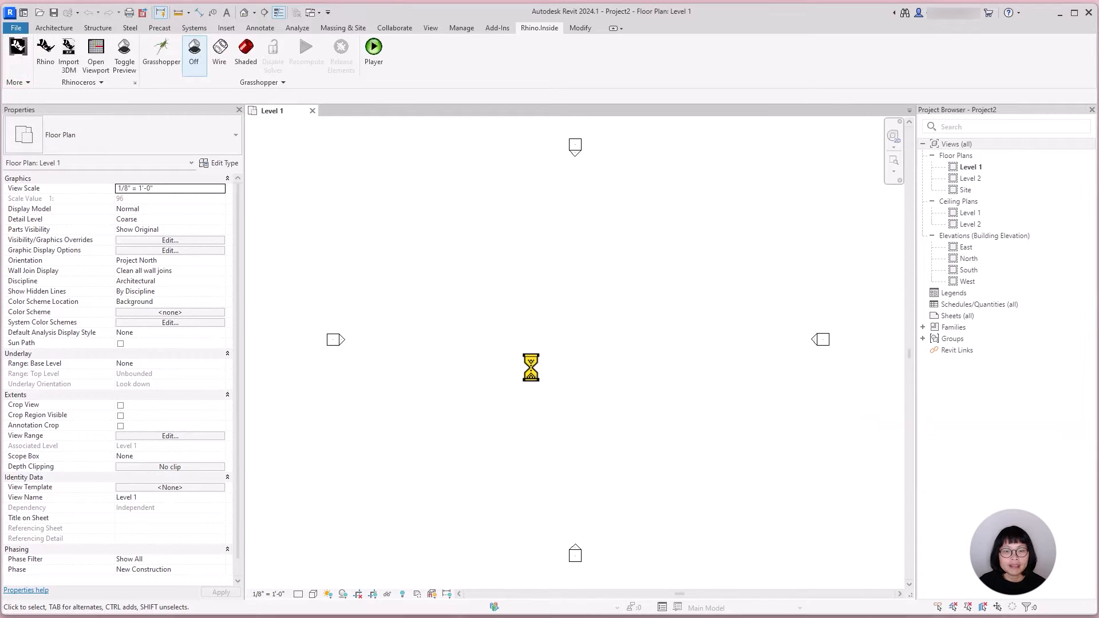
pyautogui.click(42, 49)
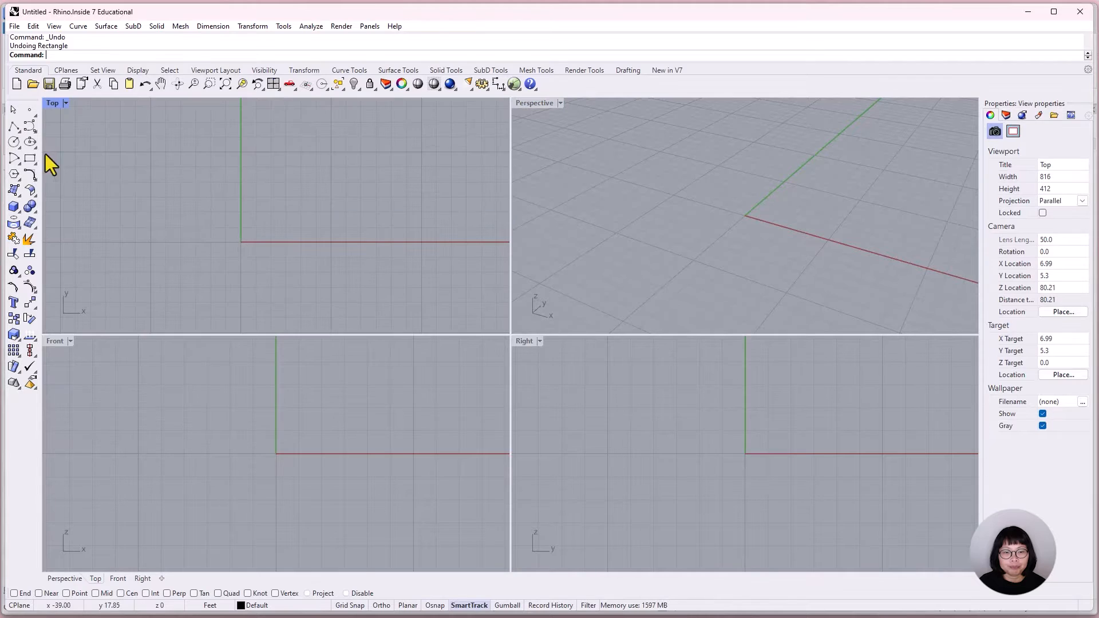
# Draw a 20 by 20 ft square in the Top view with its first corner at the origin 0,0
pyautogui.click(29, 158)
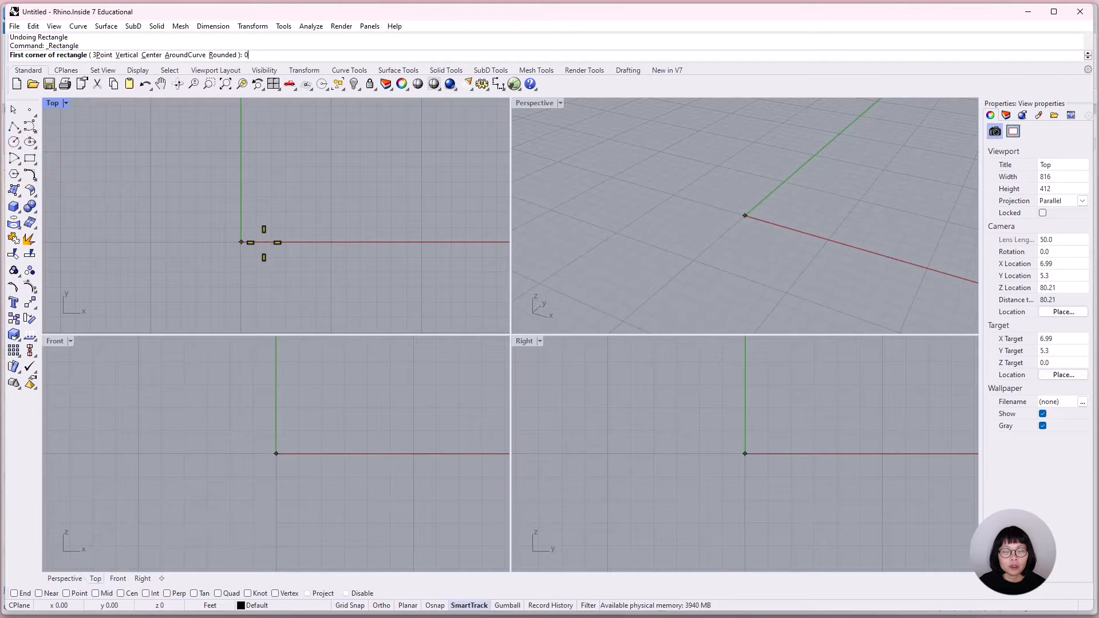
pyautogui.write('0,0')
pyautogui.press('Return')
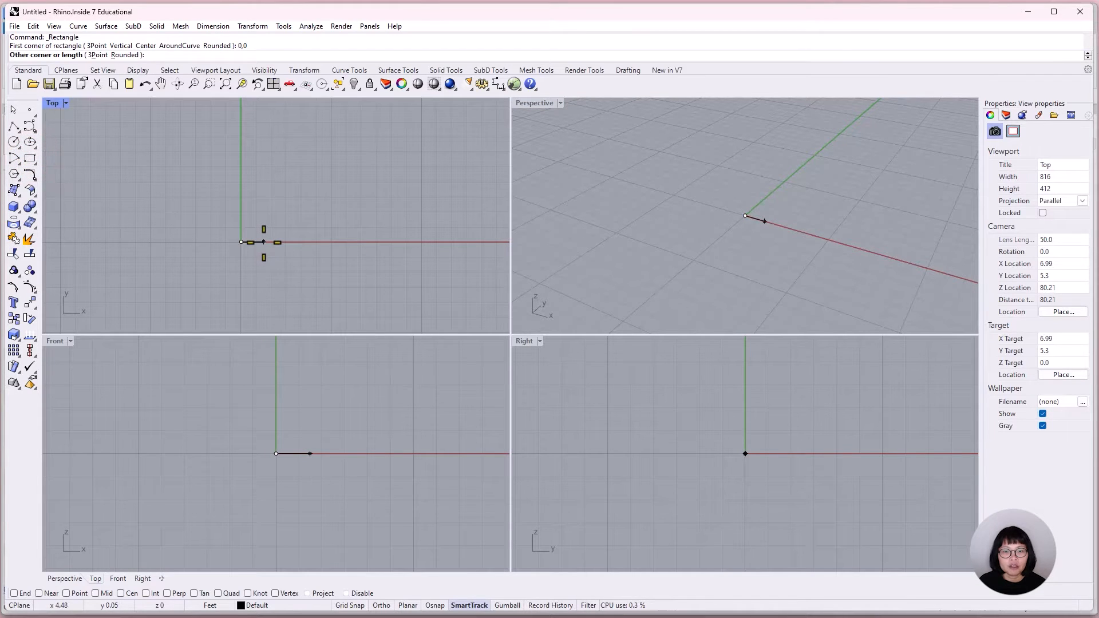
pyautogui.write('20')
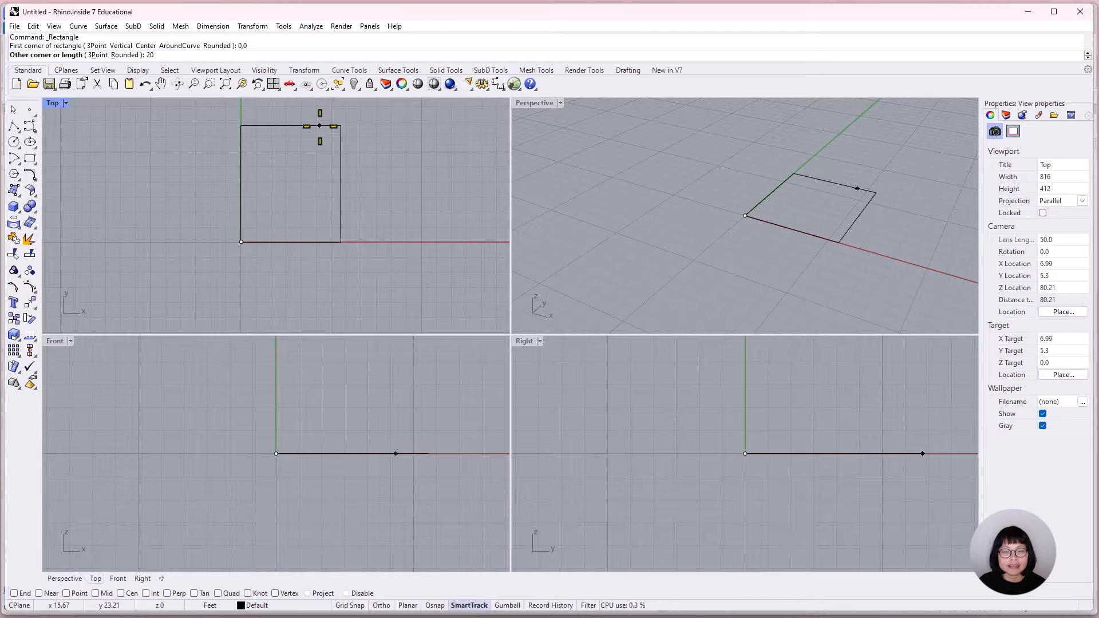
pyautogui.press('Return')
pyautogui.press('Return')
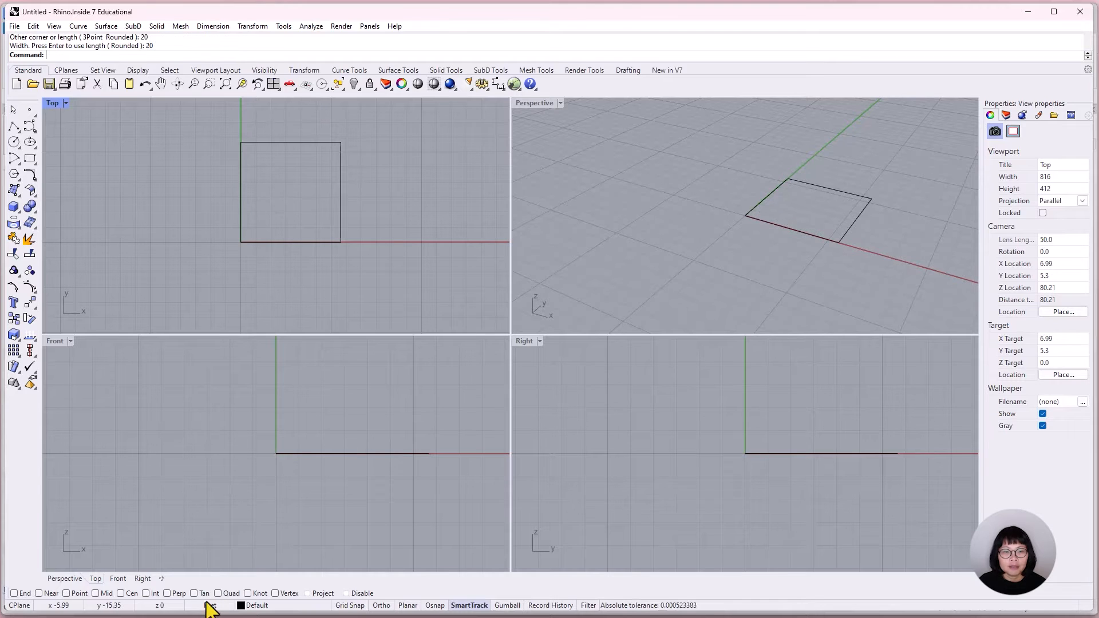
# Open Grasshopper beside Rhino's Perspective view of the square
pyautogui.click(339, 285)
pyautogui.click(514, 84)
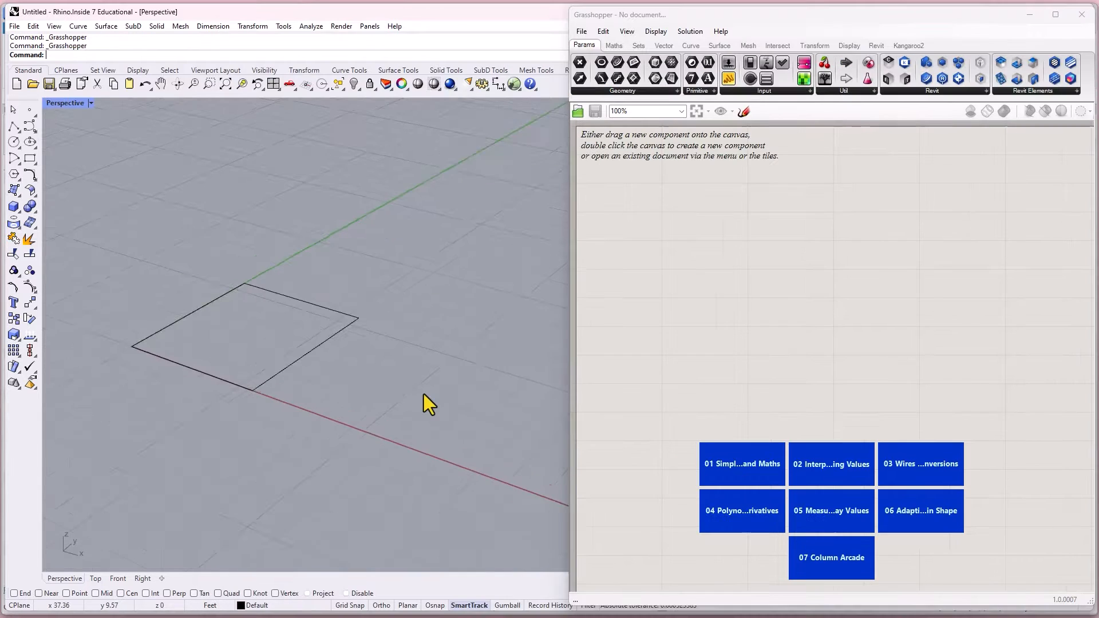
# Explode the closed square curve into separate line segments
pyautogui.scroll(2, 423, 395)
pyautogui.click(390, 435)
pyautogui.moveTo(414, 492); pyautogui.dragTo(53, 209)
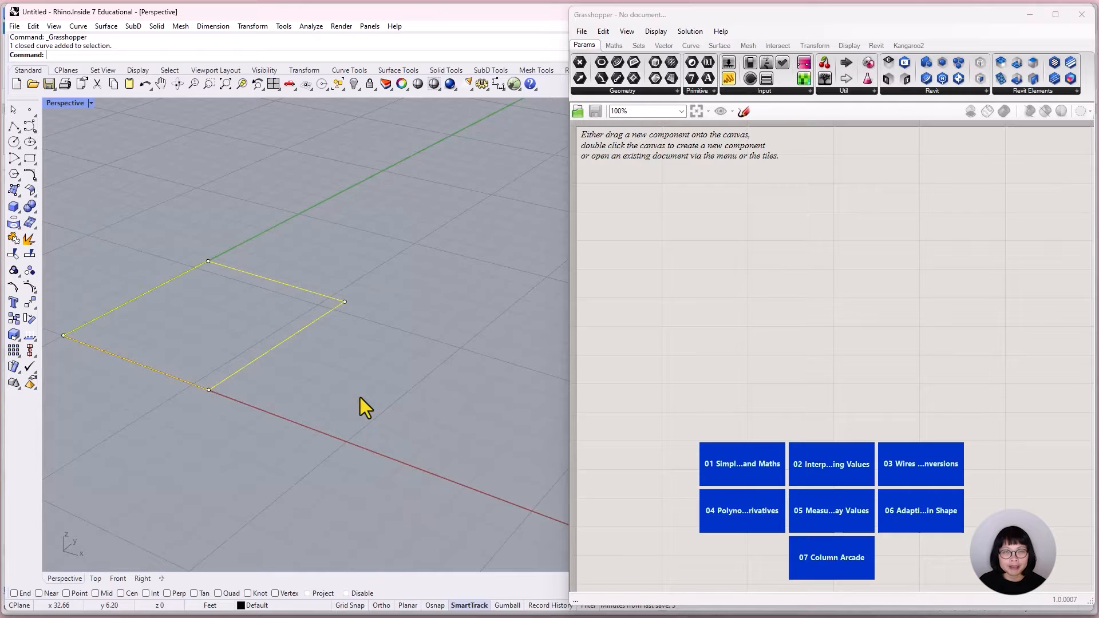
pyautogui.write('plode')
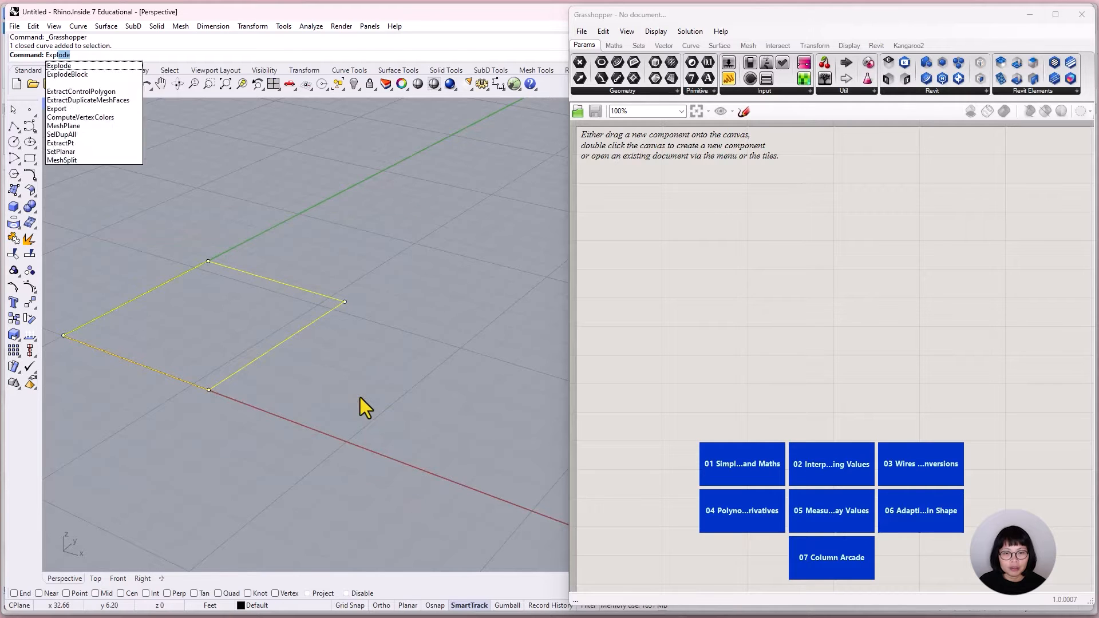
pyautogui.press('Return')
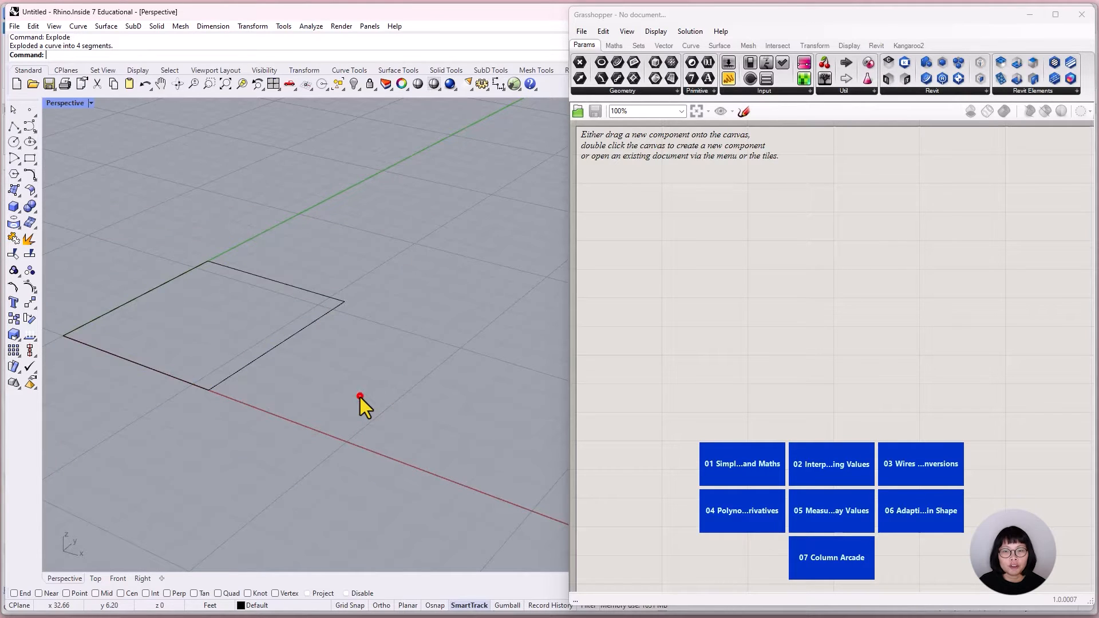
# Select individual edges of the exploded square to check that they are separate, and clear the selection
pyautogui.click(359, 398)
pyautogui.click(277, 349)
pyautogui.click(304, 289)
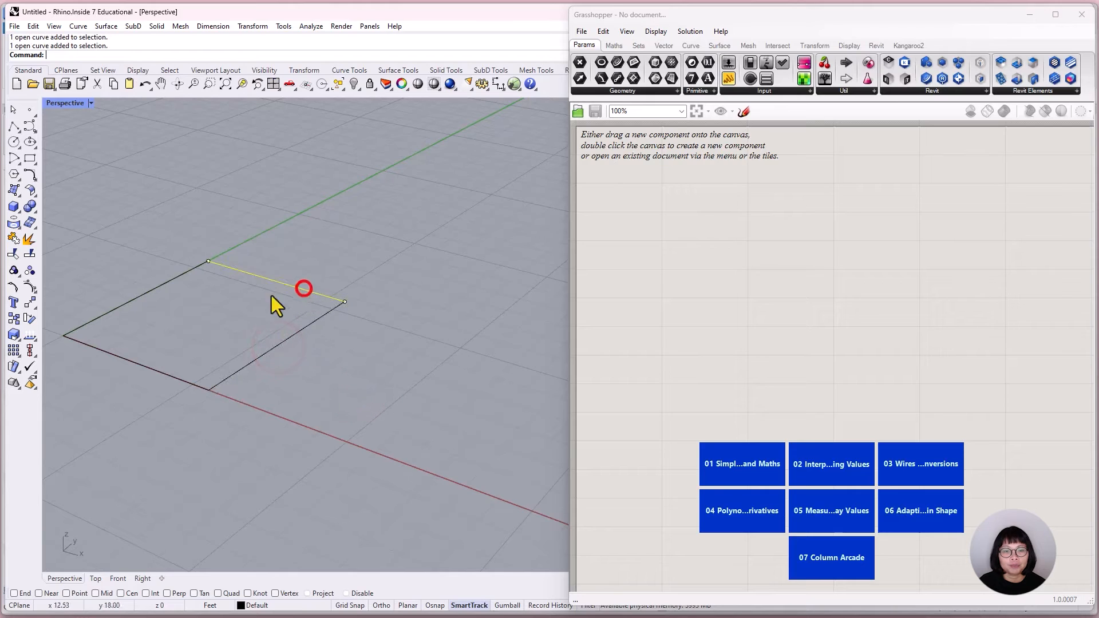
pyautogui.click(164, 280)
pyautogui.click(338, 386)
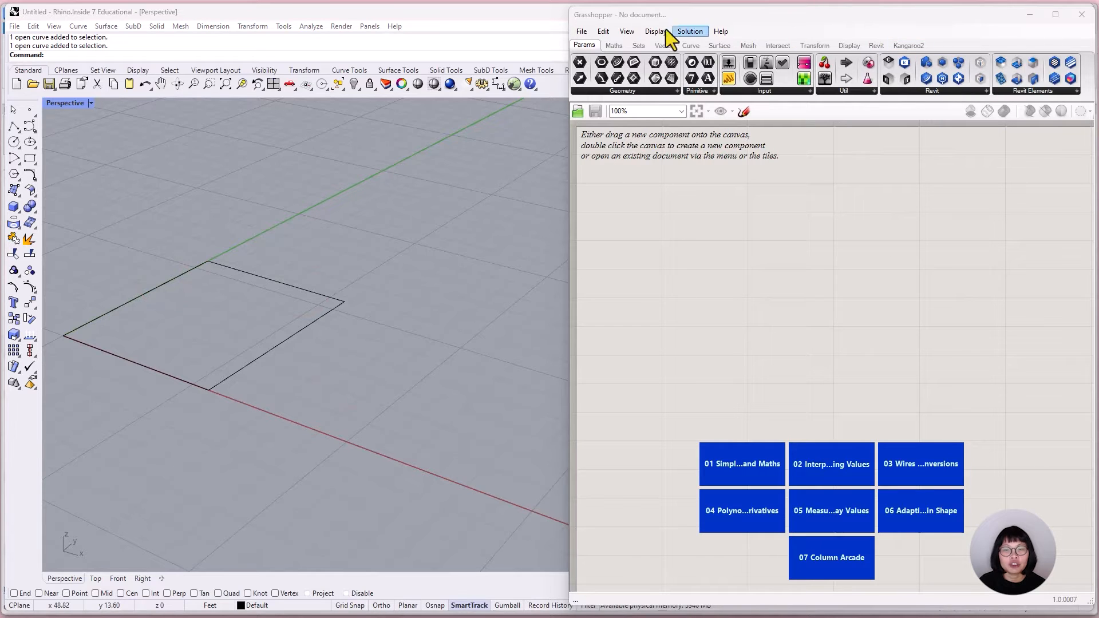
# Widen the Grasshopper window and place the Revit architecture component that builds a wall from a curve
pyautogui.click(881, 46)
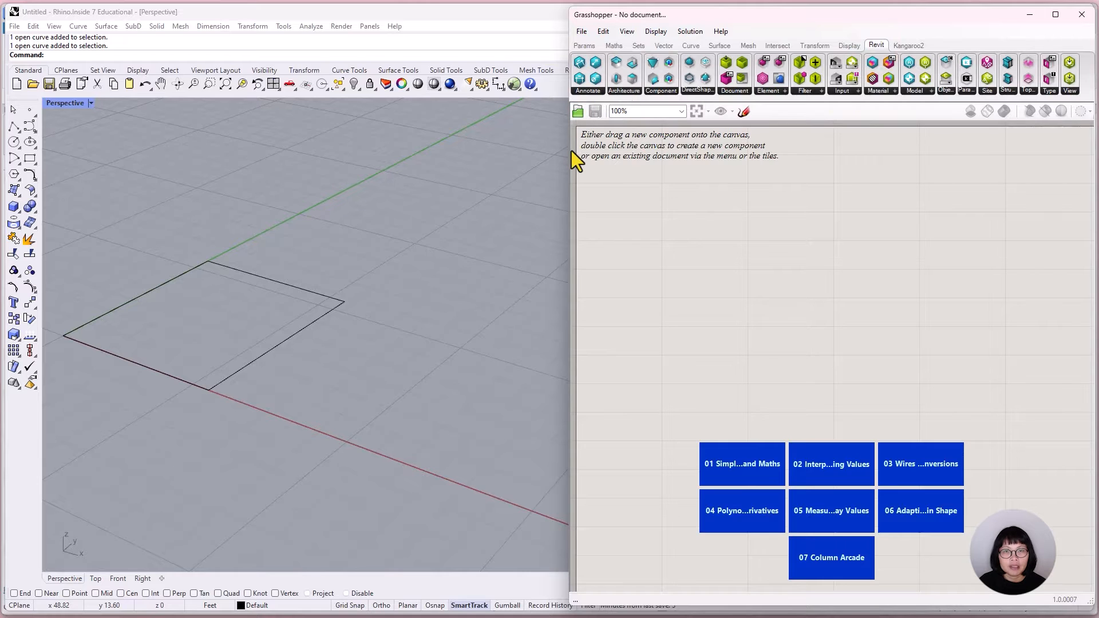
pyautogui.moveTo(569, 153); pyautogui.dragTo(9, 184)
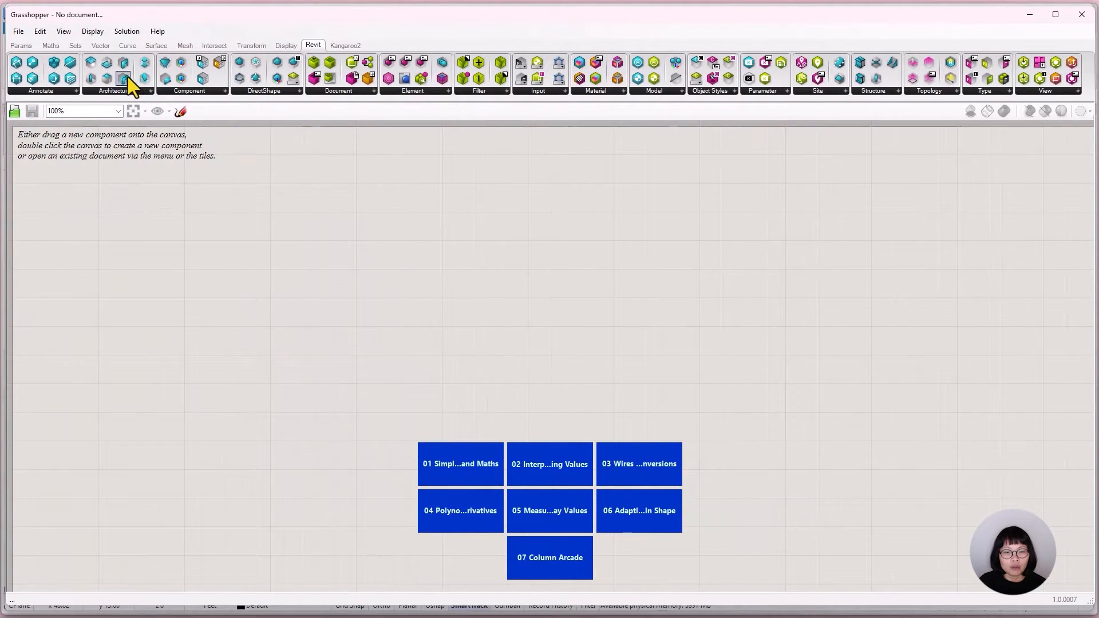
pyautogui.moveTo(125, 62); pyautogui.dragTo(441, 297)
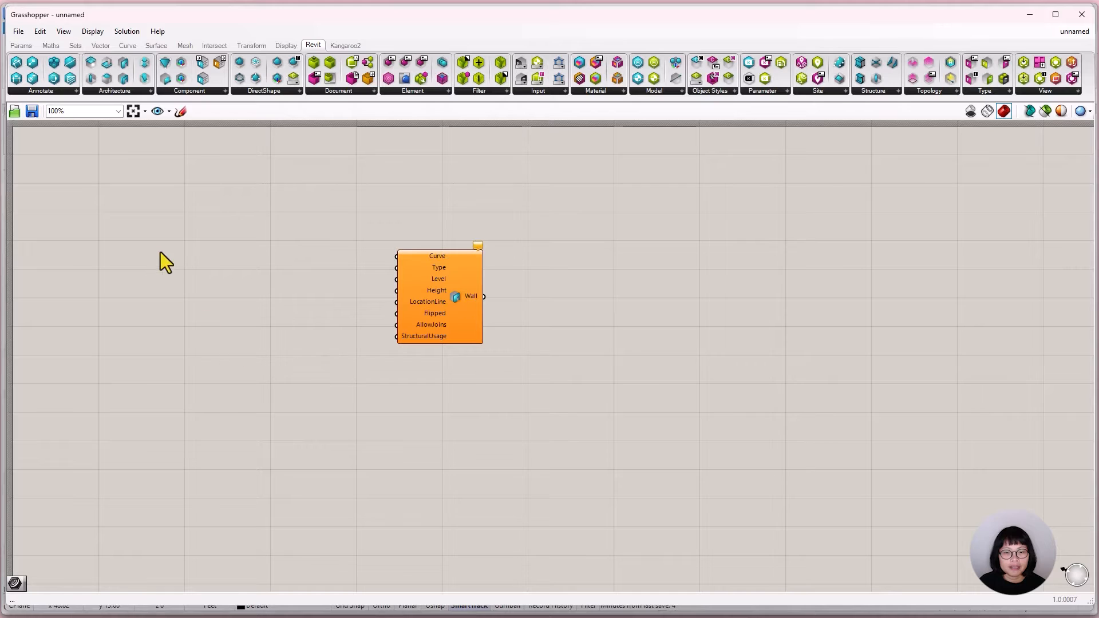
# Add a Curve parameter referencing all four edges of the square and wire it into the wall component's Curve input
pyautogui.click(25, 48)
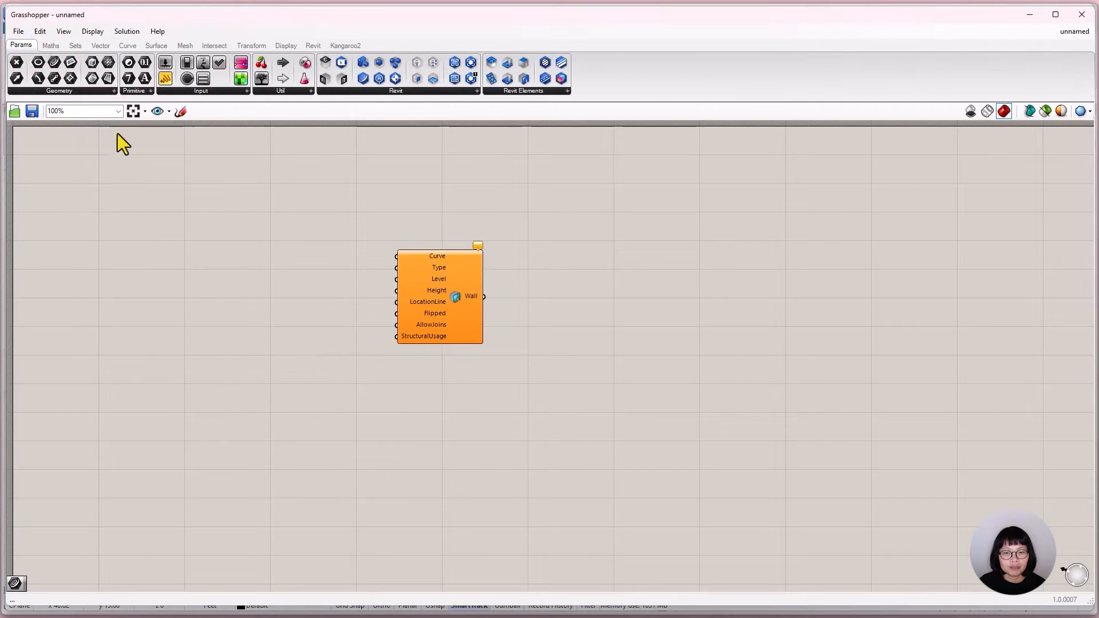
pyautogui.moveTo(54, 66); pyautogui.dragTo(198, 266)
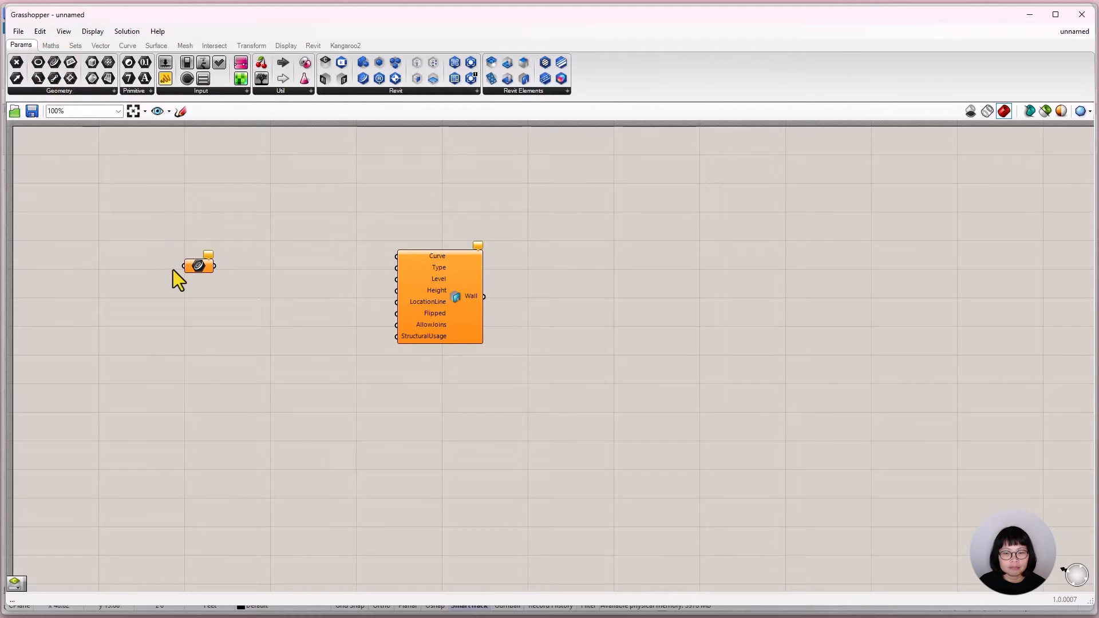
pyautogui.rightClick(198, 265)
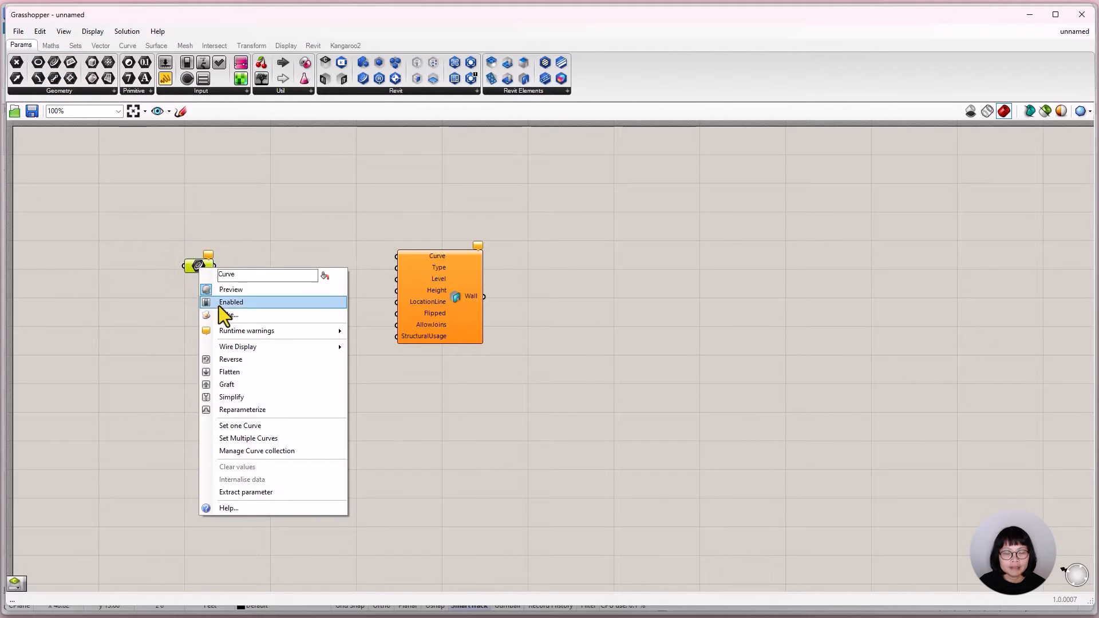
pyautogui.click(273, 438)
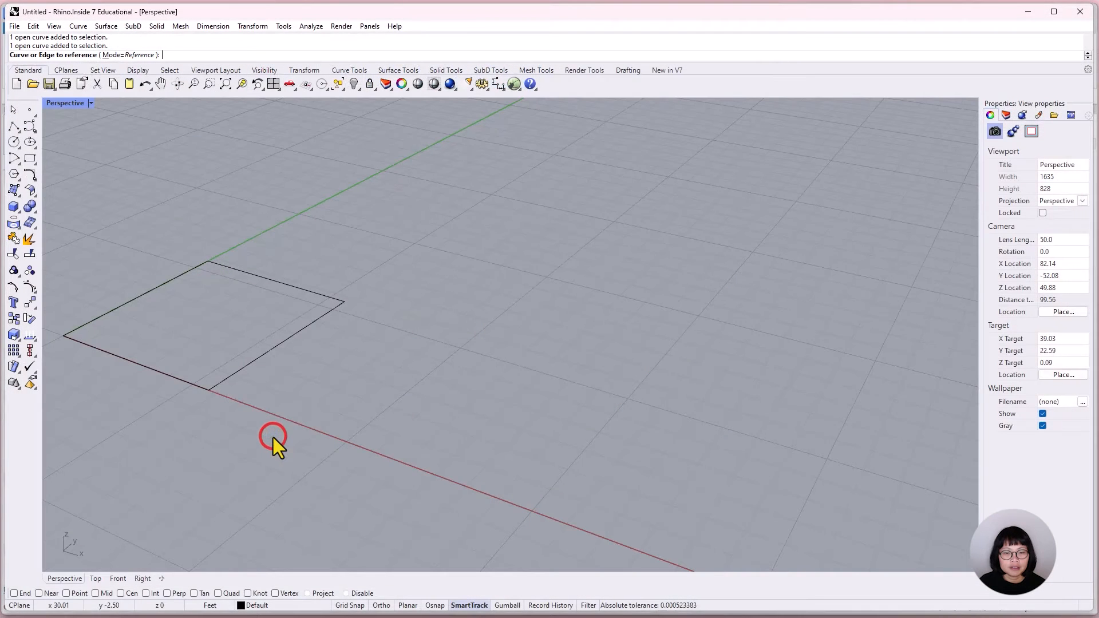
pyautogui.moveTo(49, 213); pyautogui.dragTo(506, 488)
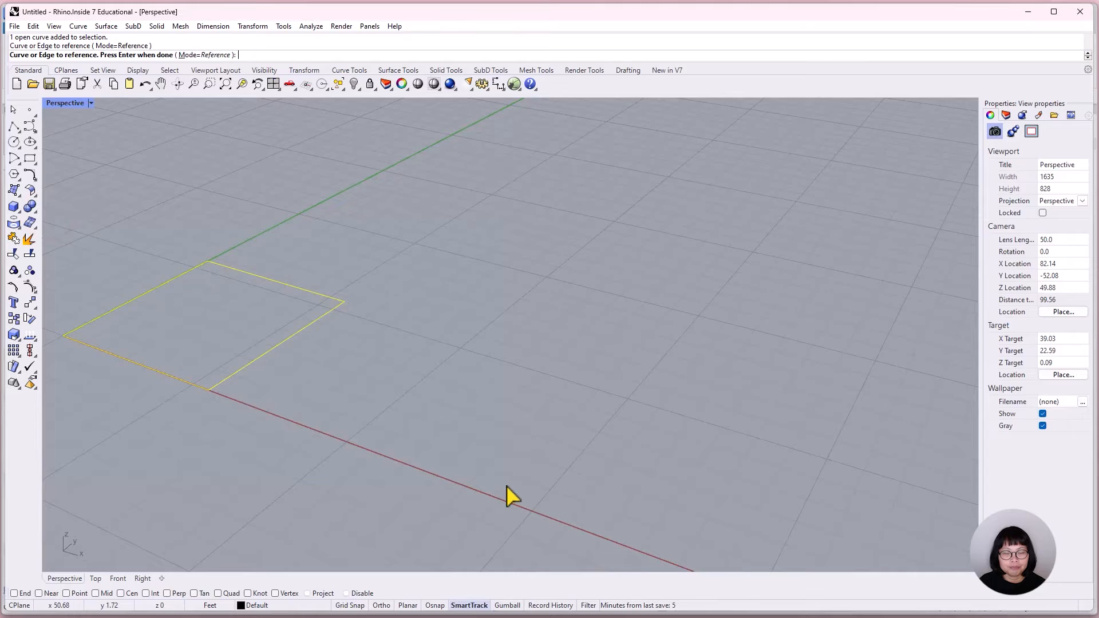
pyautogui.press('Return')
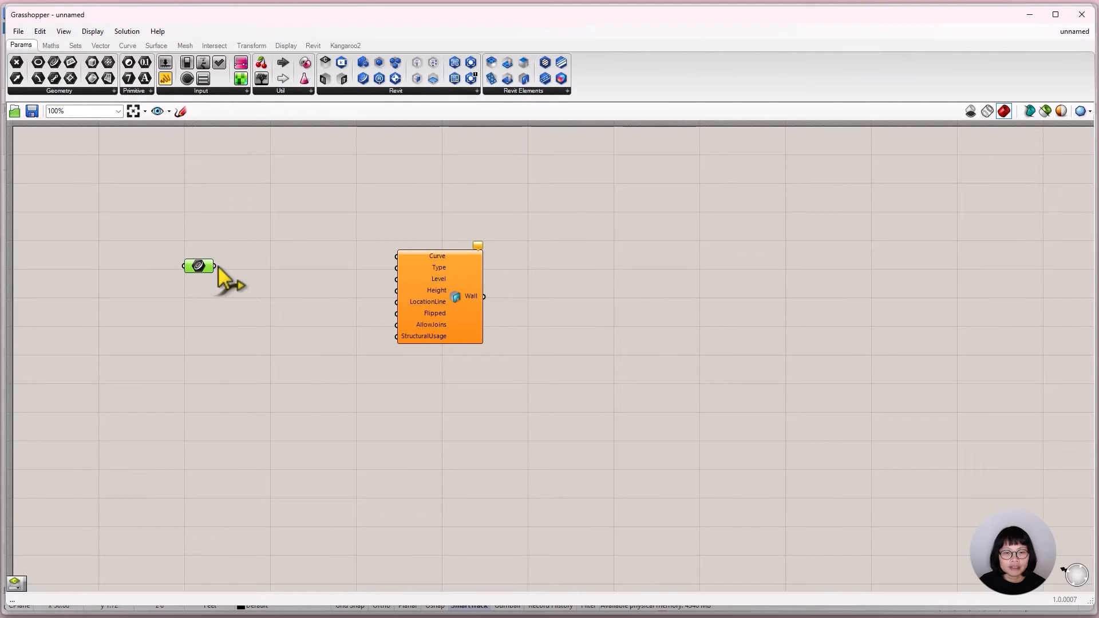
pyautogui.moveTo(215, 266); pyautogui.dragTo(397, 257)
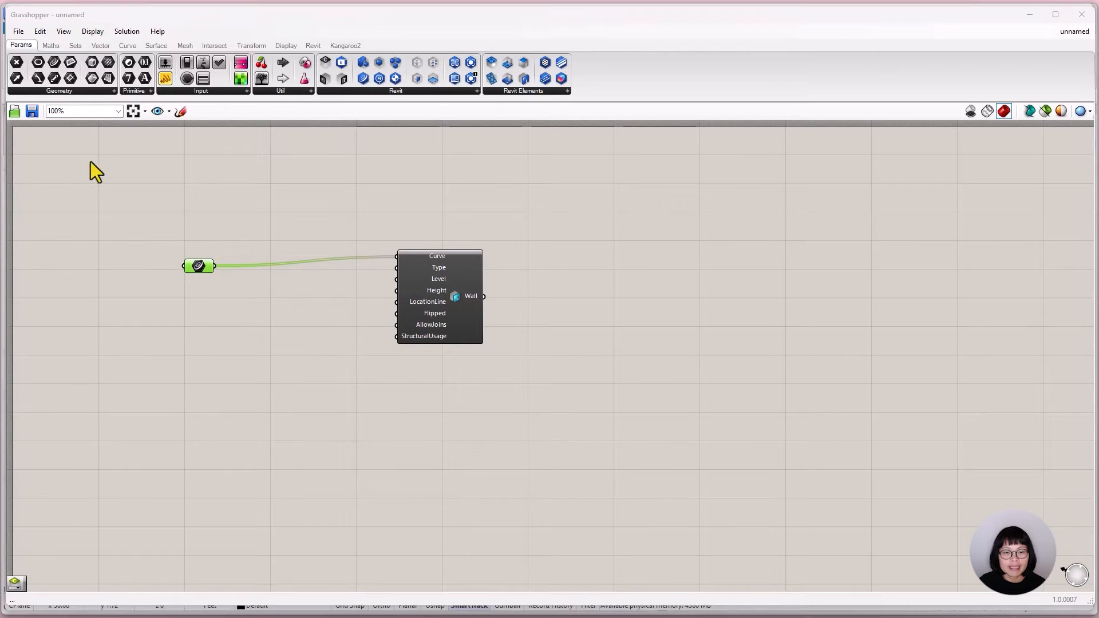
# Search the component library for "buil" and place a Built-In Categories picker beside the wall component
pyautogui.click(314, 45)
pyautogui.click(592, 263)
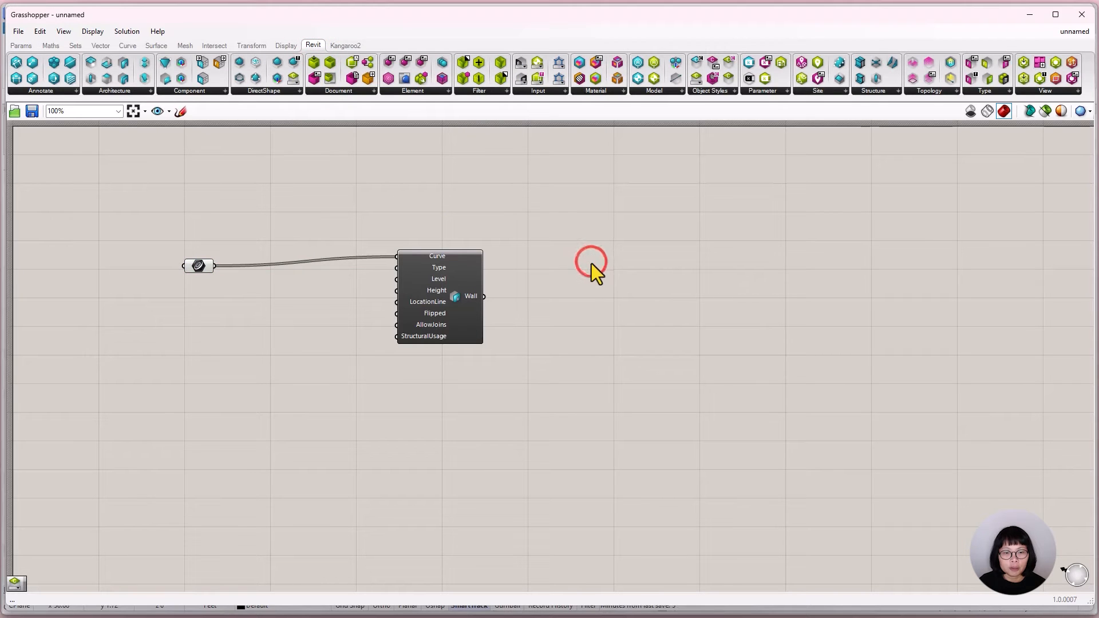
pyautogui.doubleClick(616, 283)
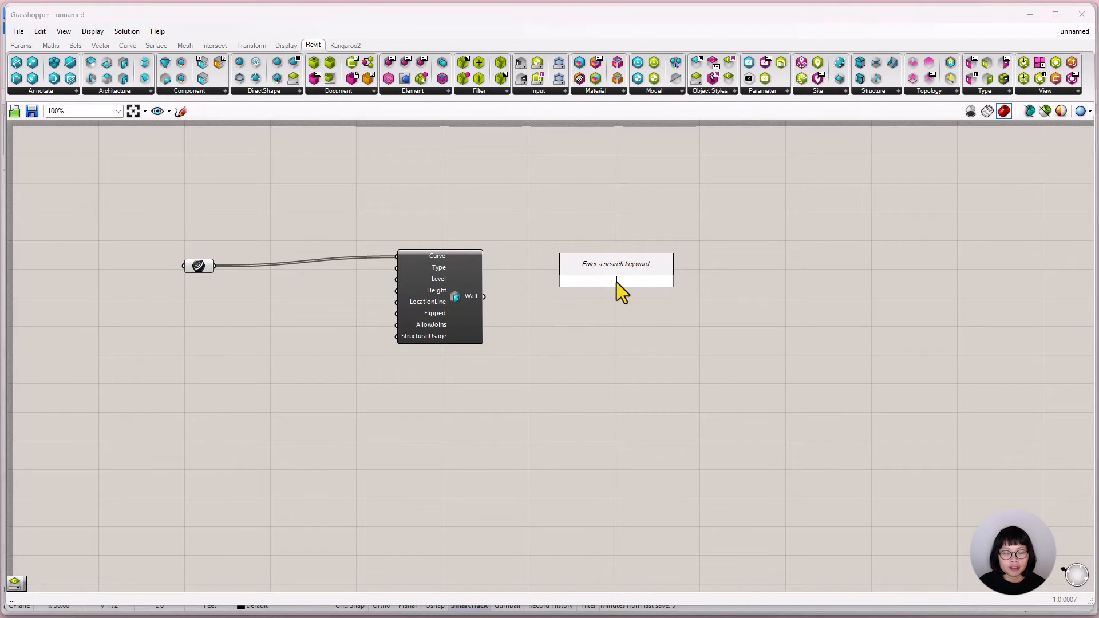
pyautogui.write('buil')
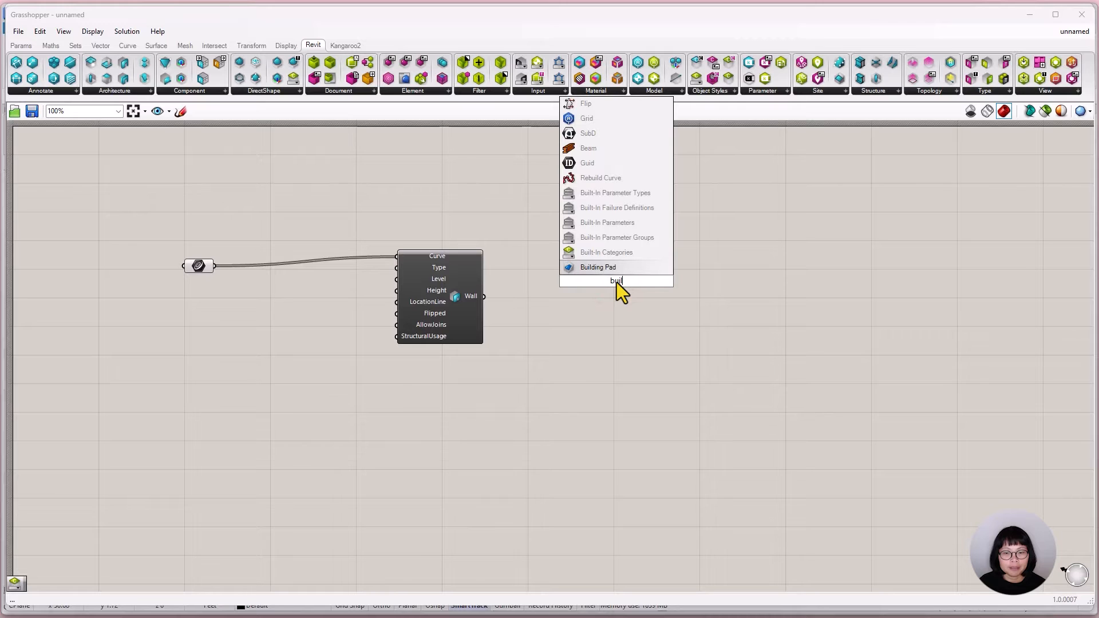
pyautogui.click(599, 259)
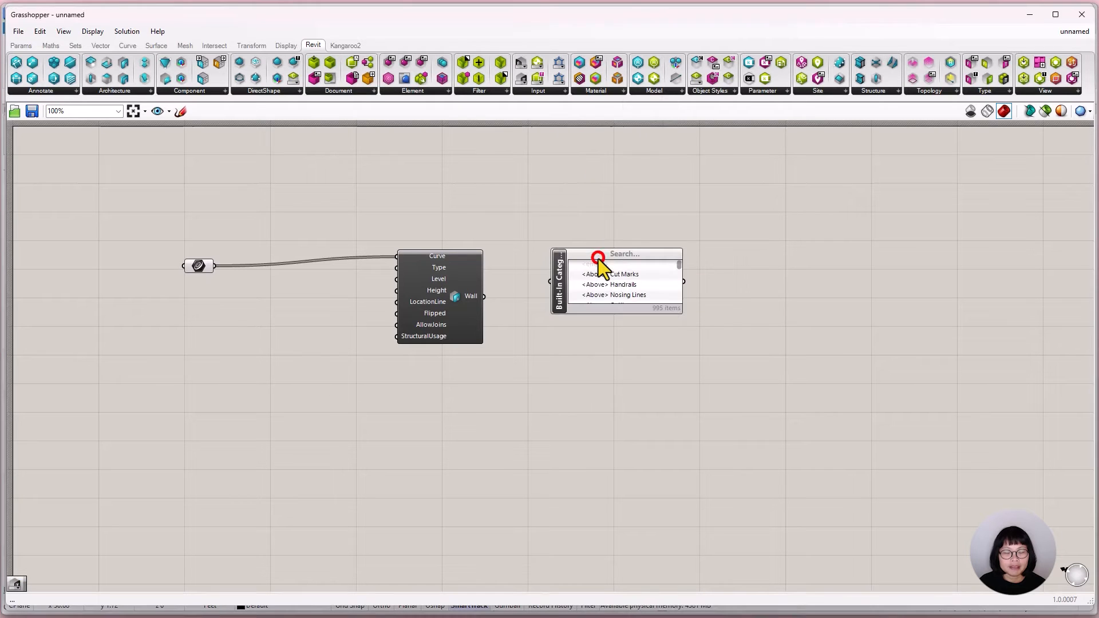
# Position the Built-In Categories picker below the Curve parameter, enlarge its list, and align the Curve parameter with the wall component's Curve input
pyautogui.moveTo(619, 255); pyautogui.dragTo(249, 314)
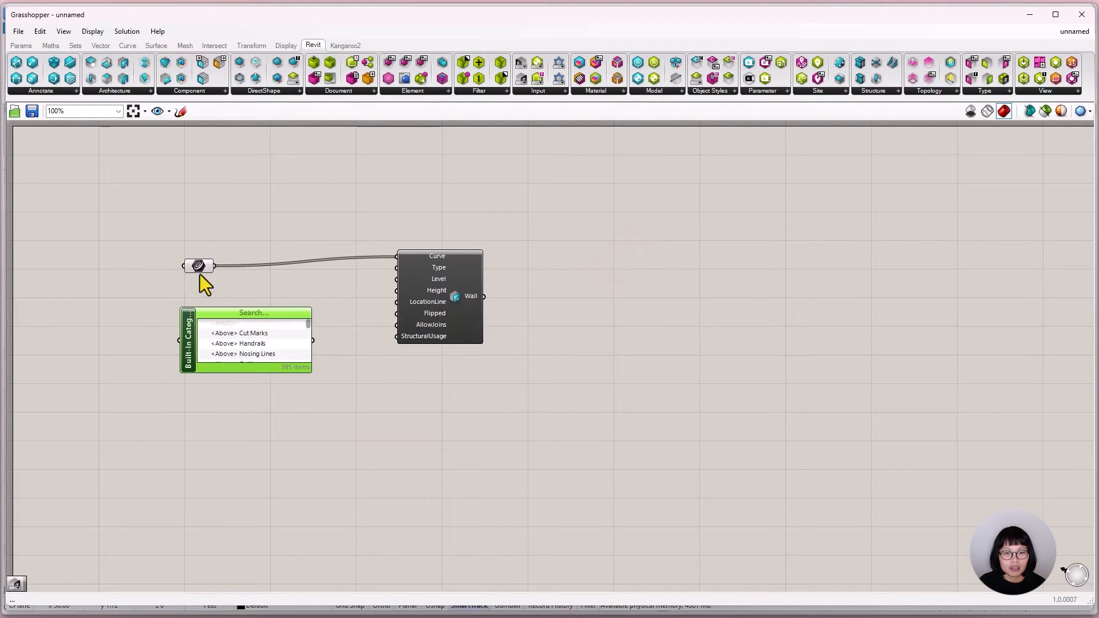
pyautogui.moveTo(198, 265); pyautogui.dragTo(197, 256)
pyautogui.moveTo(238, 374); pyautogui.dragTo(243, 570)
pyautogui.moveTo(261, 312); pyautogui.dragTo(219, 300)
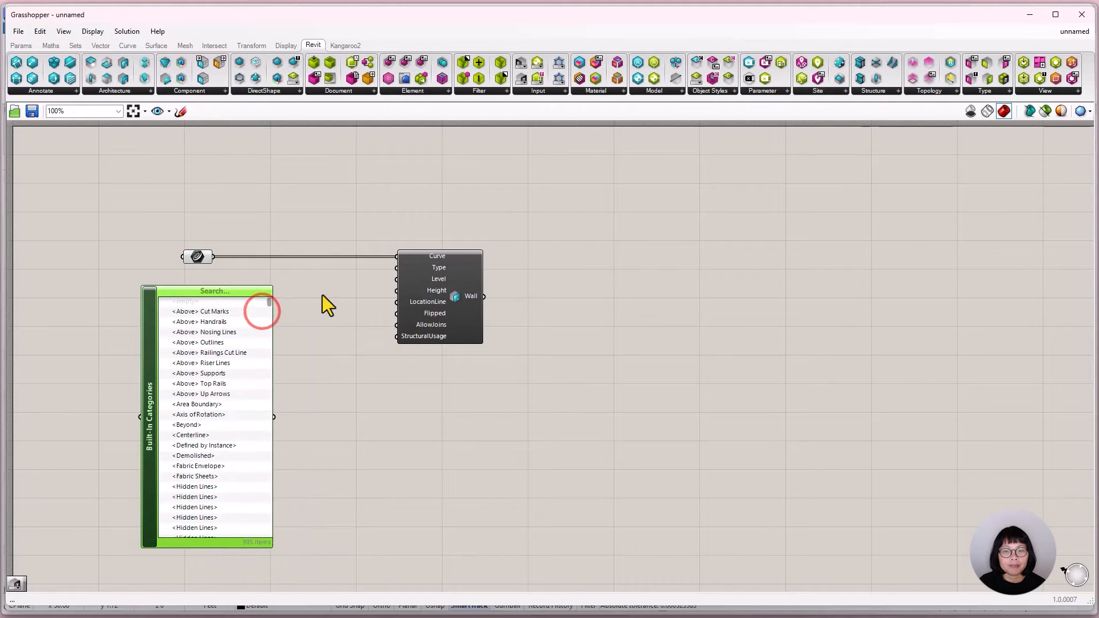
# Choose the Walls category in the Built-In Categories picker
pyautogui.scroll(1, 462, 280)
pyautogui.moveTo(296, 271); pyautogui.dragTo(298, 539)
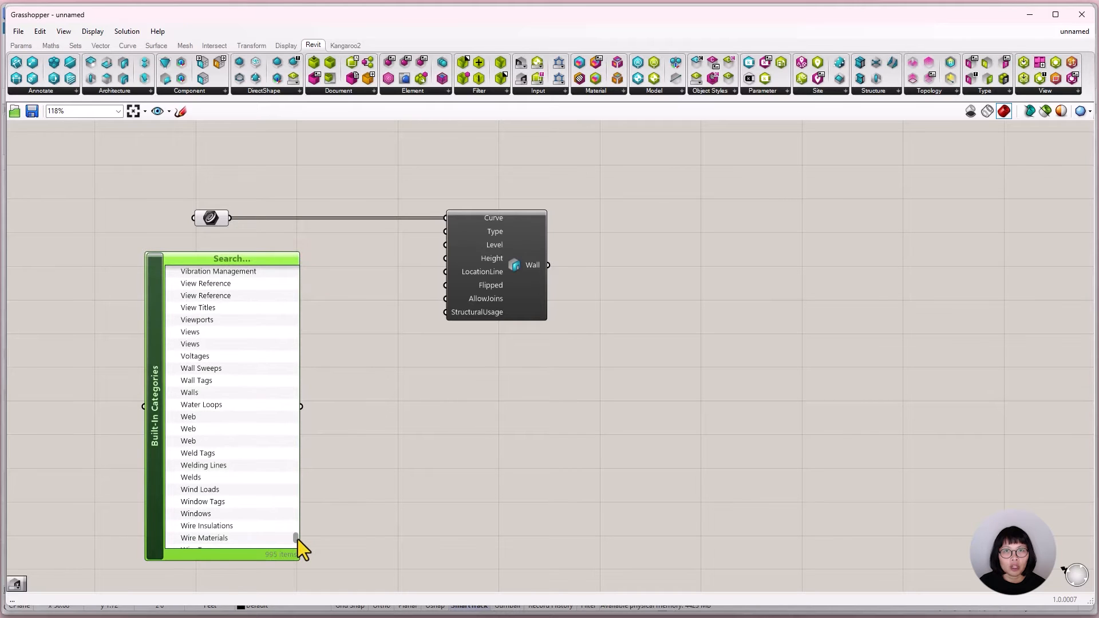
pyautogui.click(197, 395)
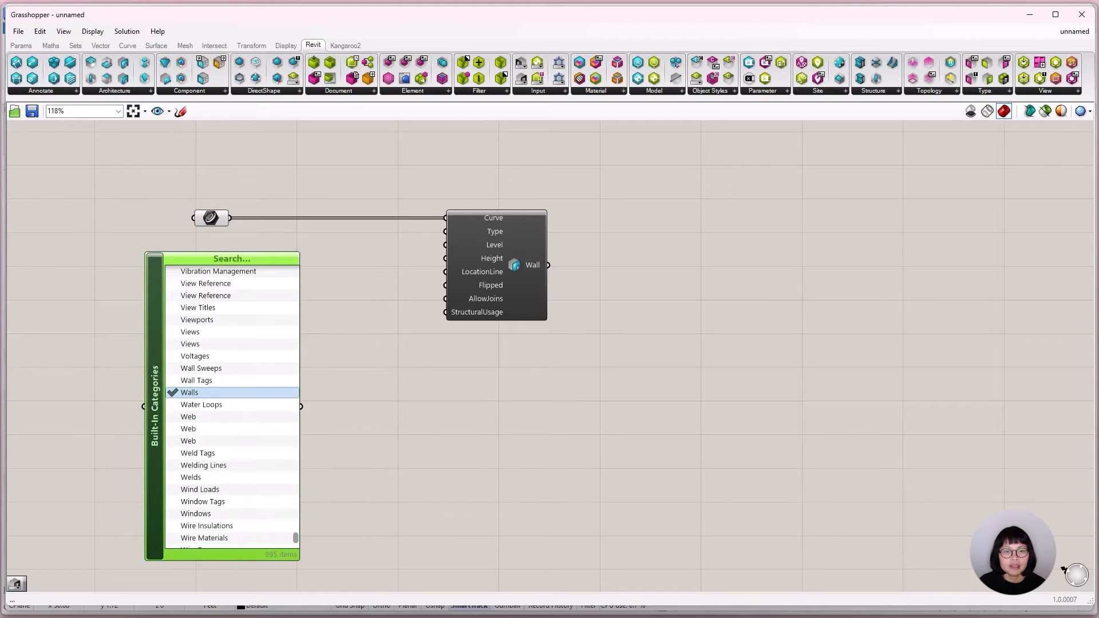
# Move the Built-In Categories picker farther away from the wall component to free space between them
pyautogui.moveTo(206, 259); pyautogui.dragTo(81, 204)
pyautogui.scroll(-4, 190, 507)
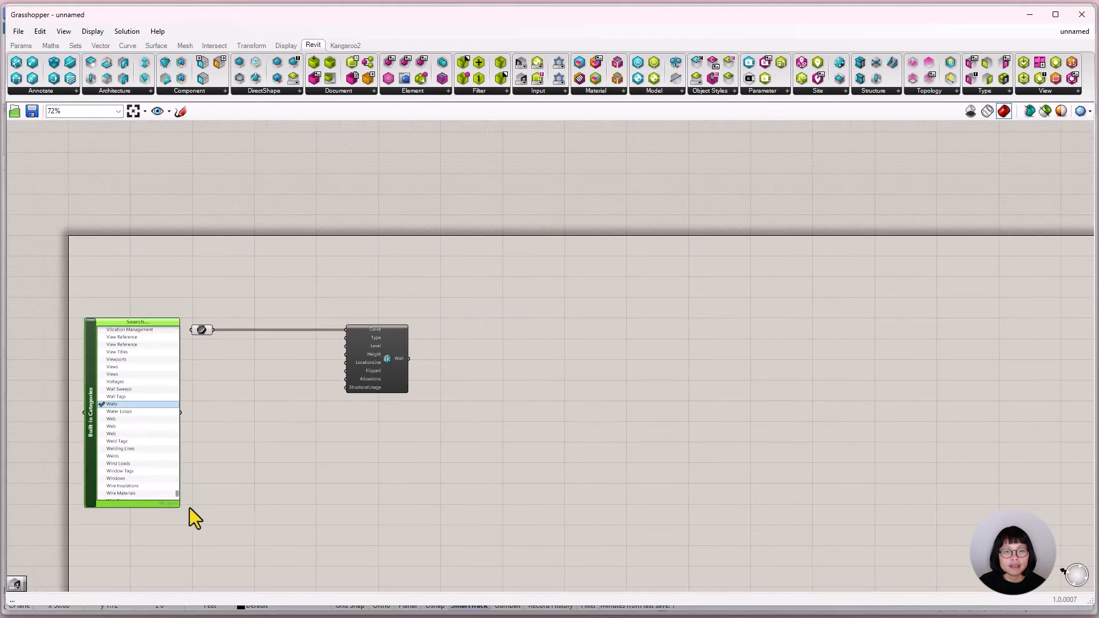
pyautogui.moveTo(348, 487); pyautogui.dragTo(699, 438, button='right')
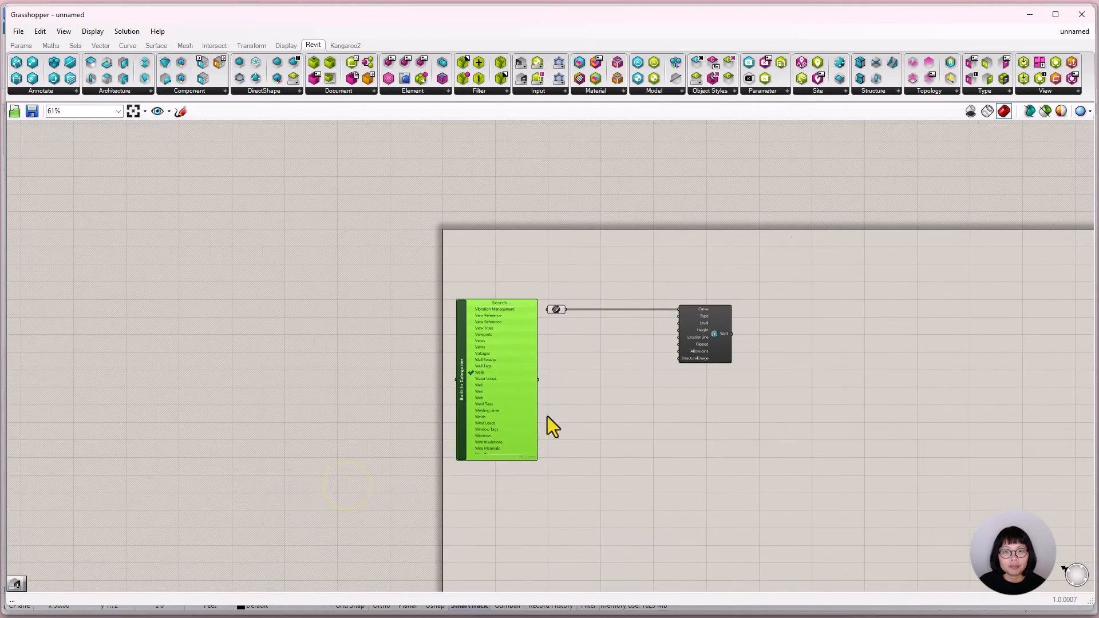
pyautogui.scroll(2, 518, 401)
pyautogui.moveTo(493, 267); pyautogui.dragTo(311, 270)
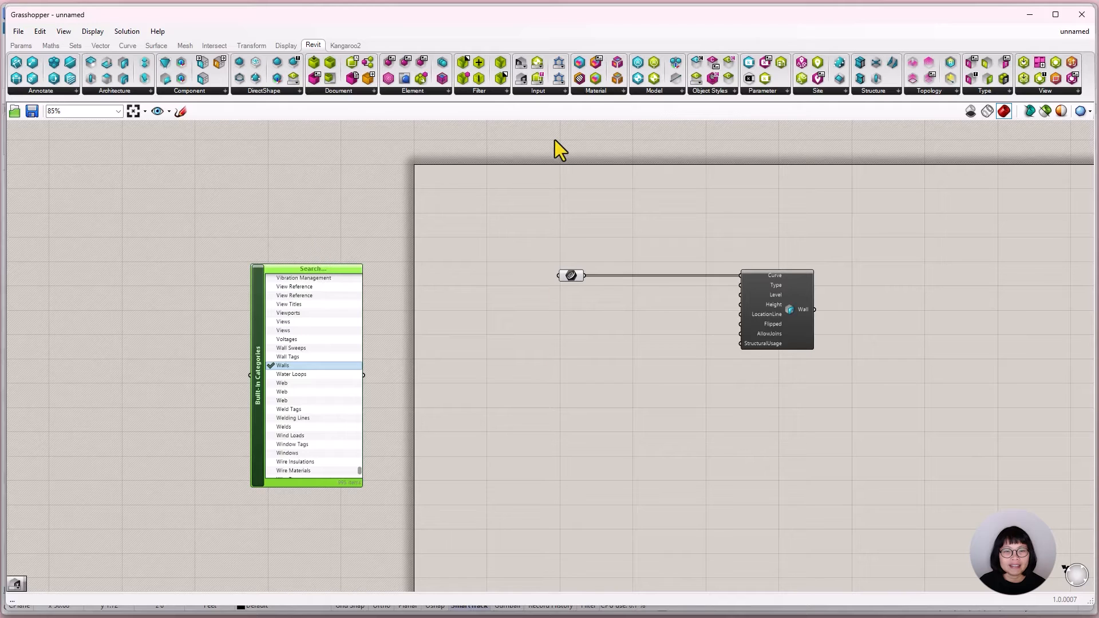
# Place an Element Type Picker between the Built-In Categories picker and the wall component
pyautogui.click(565, 91)
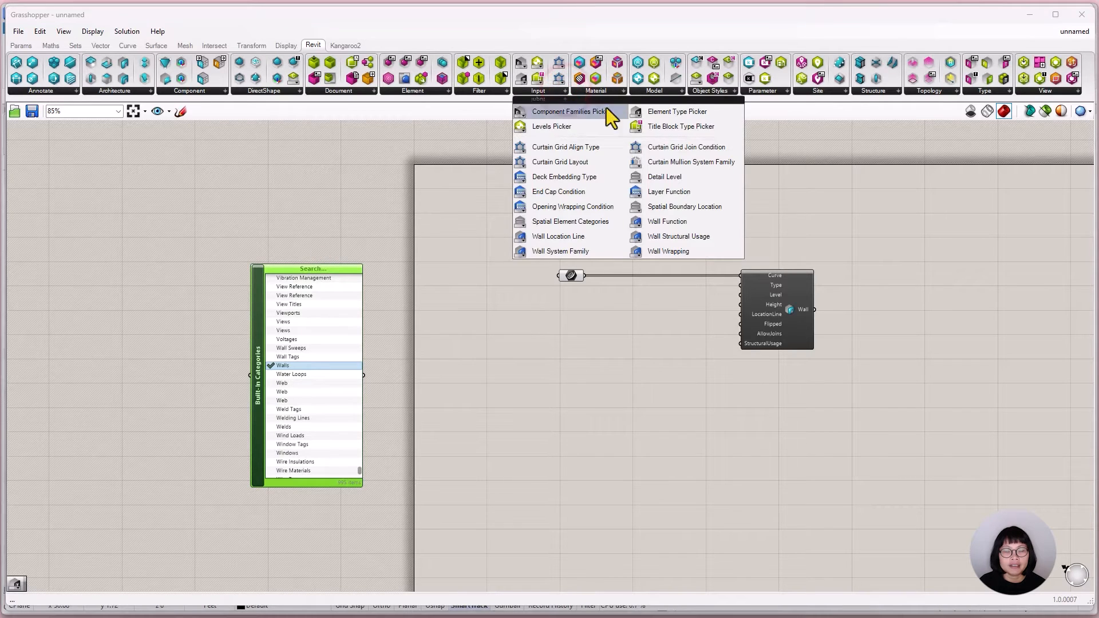
pyautogui.click(676, 112)
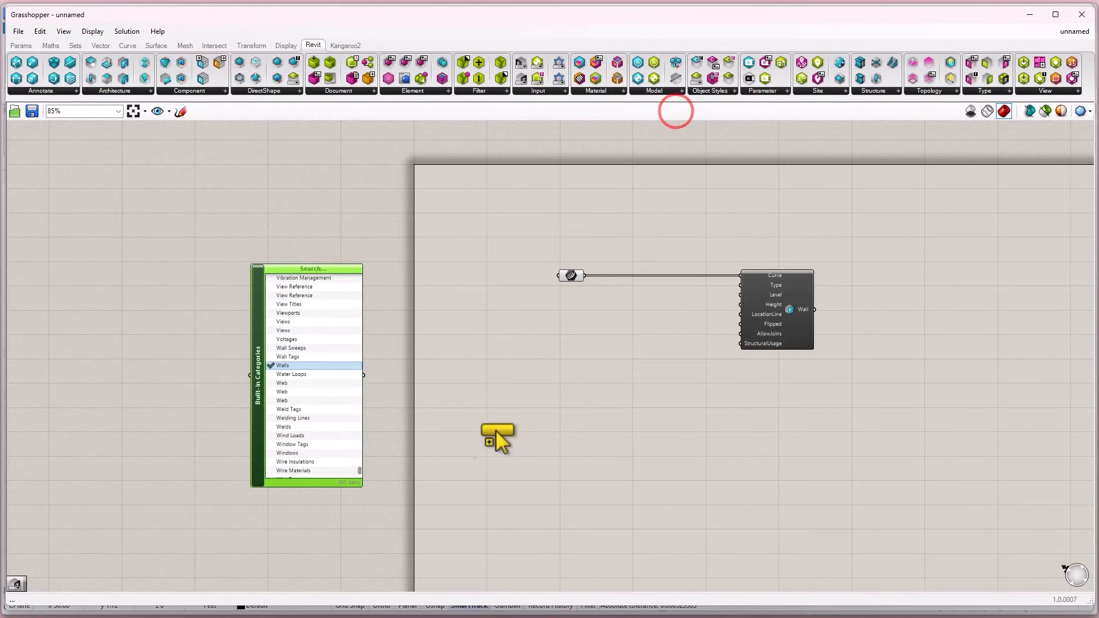
pyautogui.click(476, 445)
pyautogui.scroll(2, 456, 462)
pyautogui.scroll(1, 455, 462)
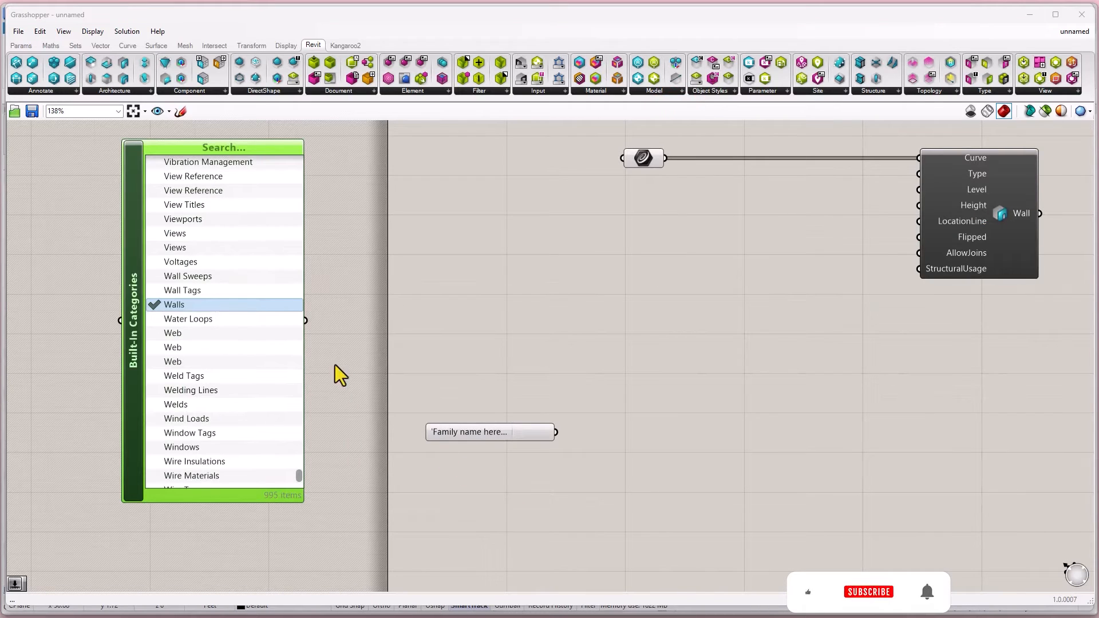
# Wire the Built-In Categories output into the Element Type Picker and position the type picker closer to the Curve parameter
pyautogui.moveTo(305, 320); pyautogui.dragTo(374, 316)
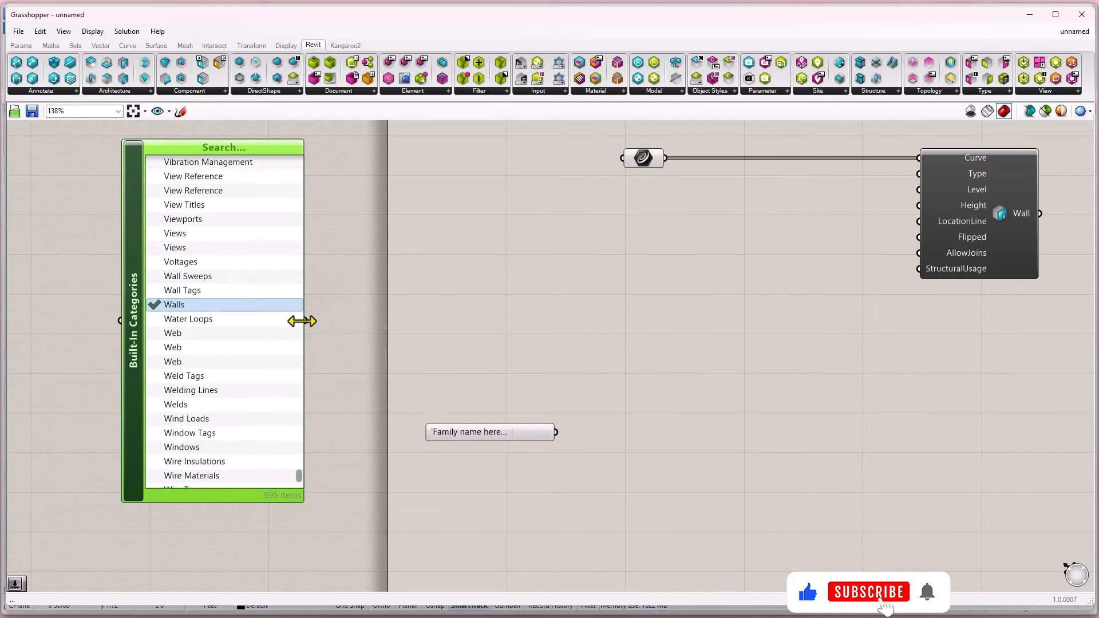
pyautogui.moveTo(304, 319); pyautogui.dragTo(428, 433)
pyautogui.moveTo(536, 435); pyautogui.dragTo(454, 297)
# Choose Basic Wall : Exterior - Brick on CMU in the type picker and wire it into the wall component's Type input
pyautogui.click(639, 295)
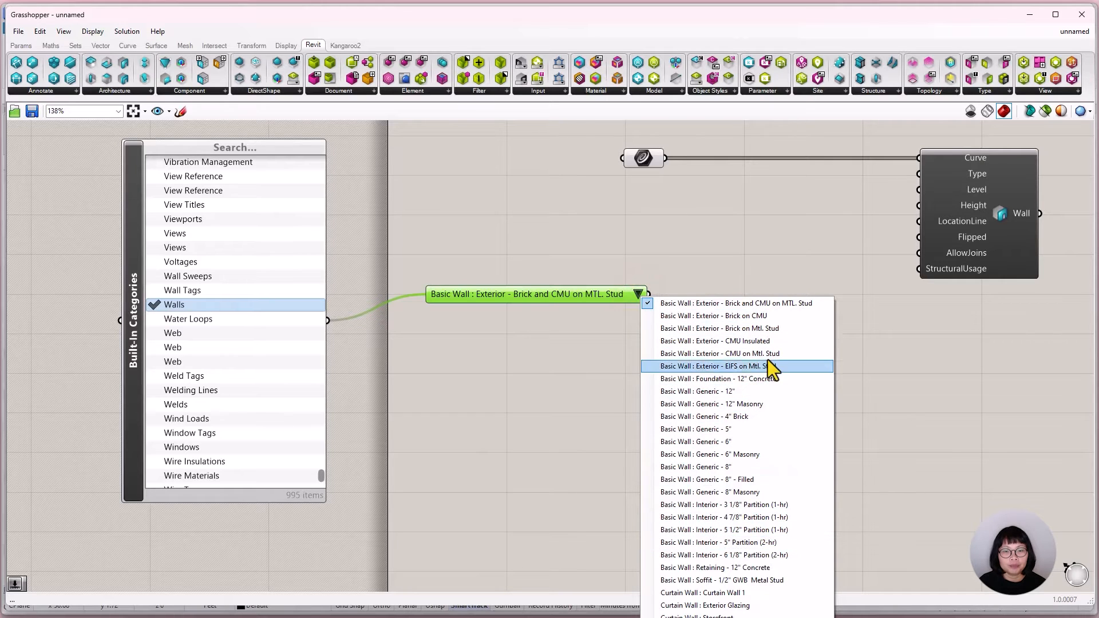
pyautogui.click(792, 317)
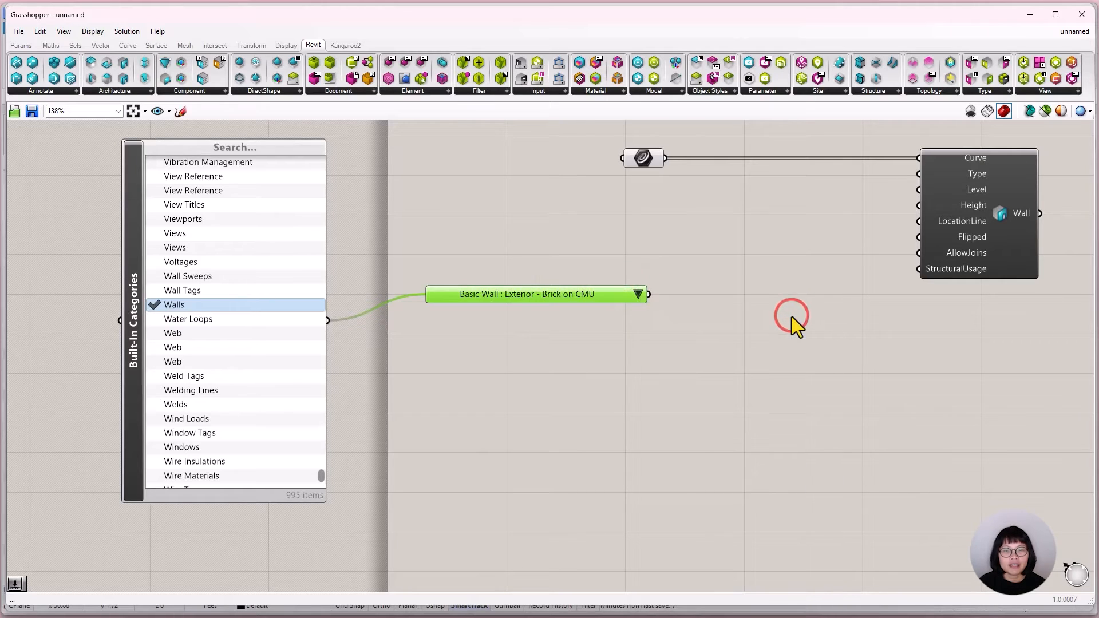
pyautogui.moveTo(649, 294); pyautogui.dragTo(919, 173)
# Uncover Rhino and Revit beside Grasshopper and close Revit's Properties palette to view the walls in the Level 1 plan
pyautogui.moveTo(7, 509); pyautogui.dragTo(462, 500)
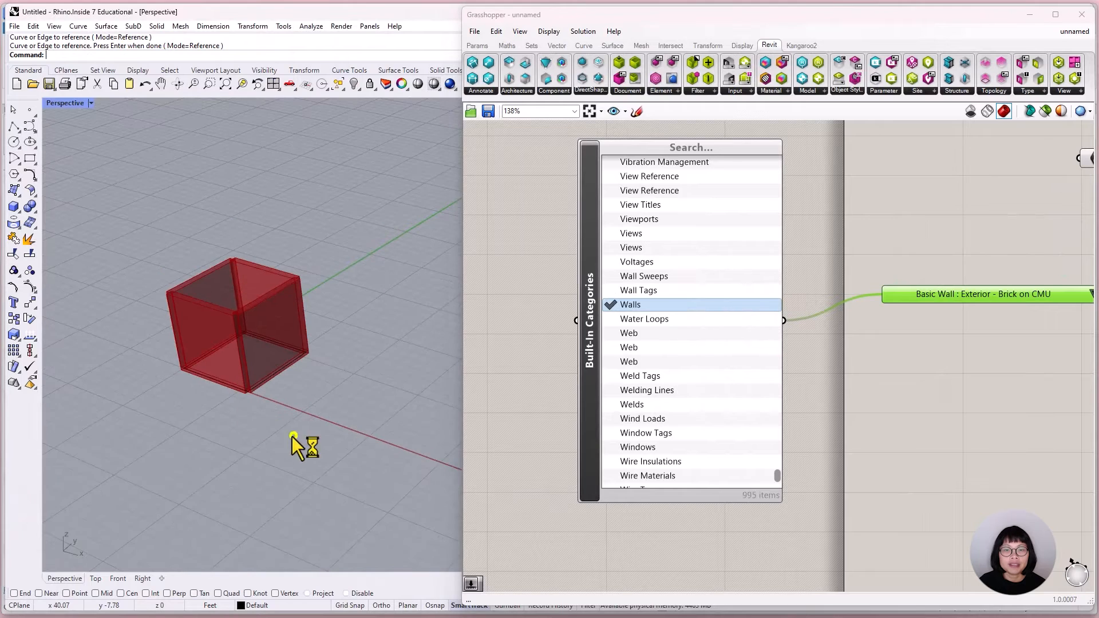
pyautogui.moveTo(295, 441); pyautogui.dragTo(212, 396, button='right')
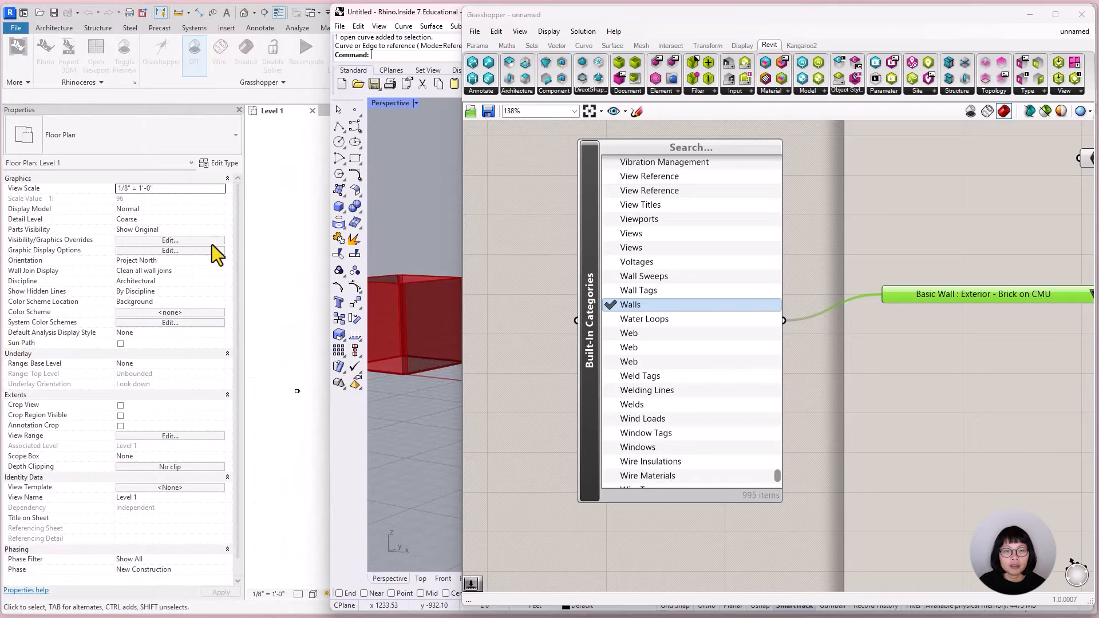
pyautogui.click(239, 110)
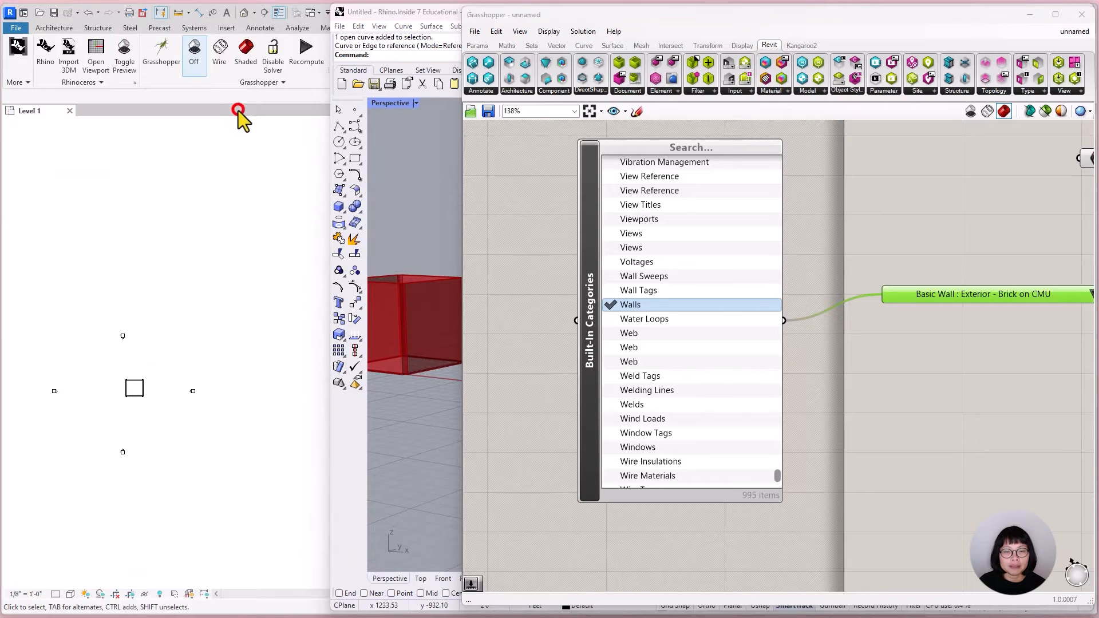
pyautogui.scroll(2, 164, 398)
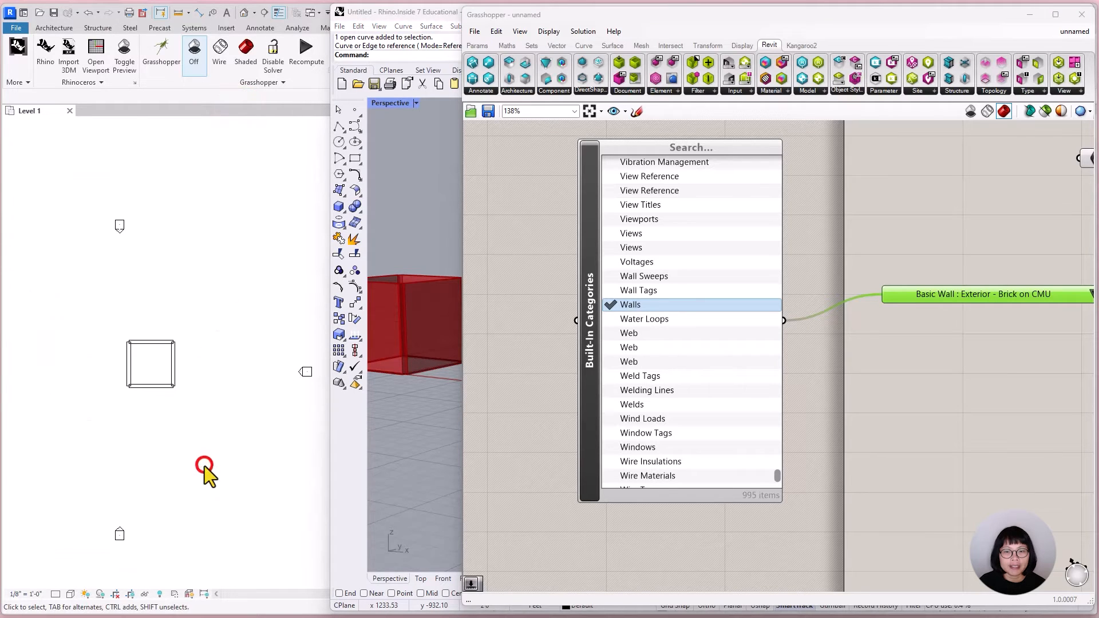
# Widen the Rhino window over Revit to show the whole wall preview
pyautogui.click(325, 415)
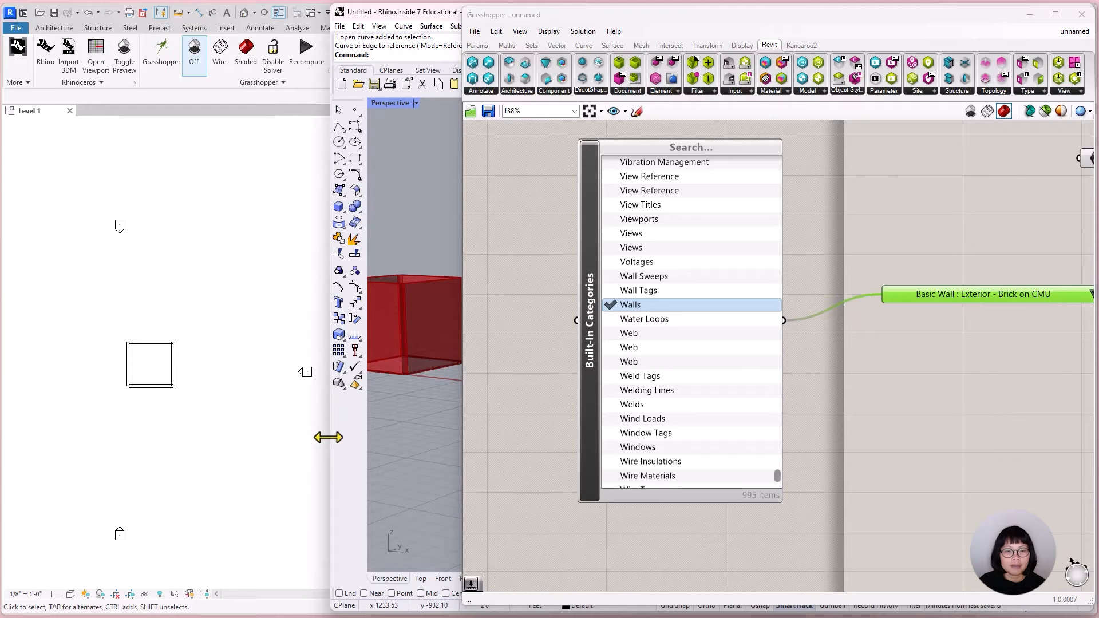
pyautogui.moveTo(328, 437); pyautogui.dragTo(245, 437)
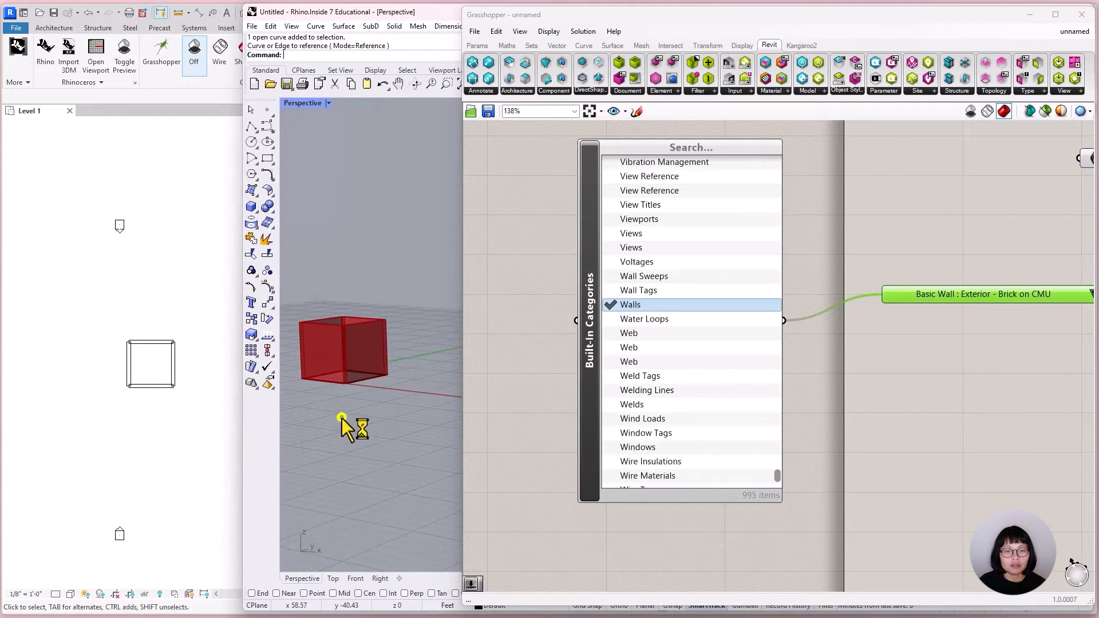
pyautogui.click(166, 415)
pyautogui.click(110, 161)
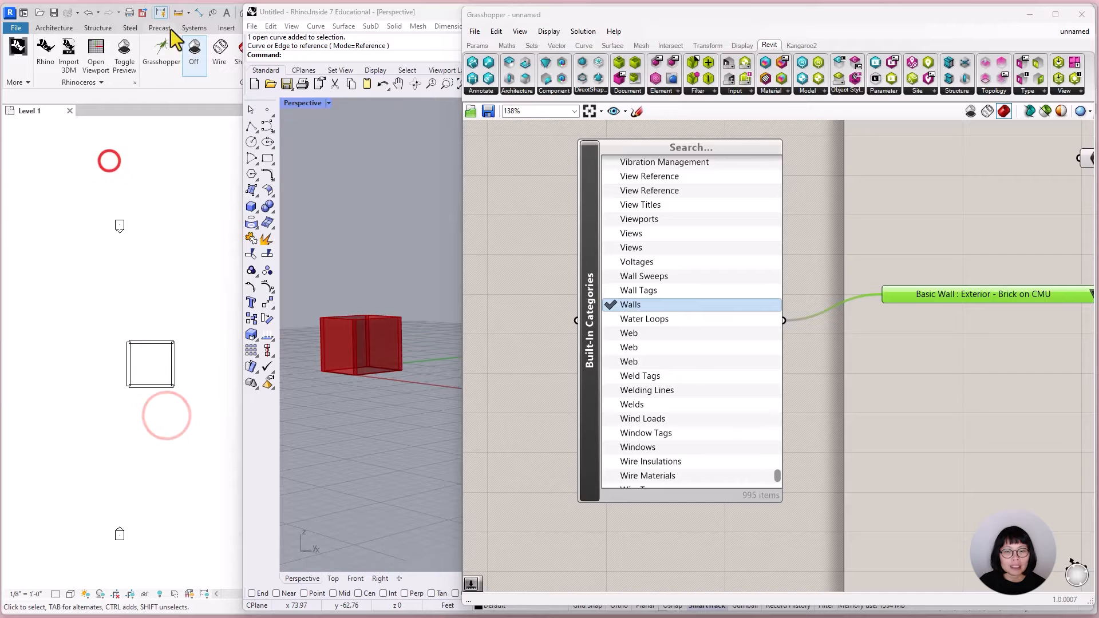
pyautogui.click(242, 104)
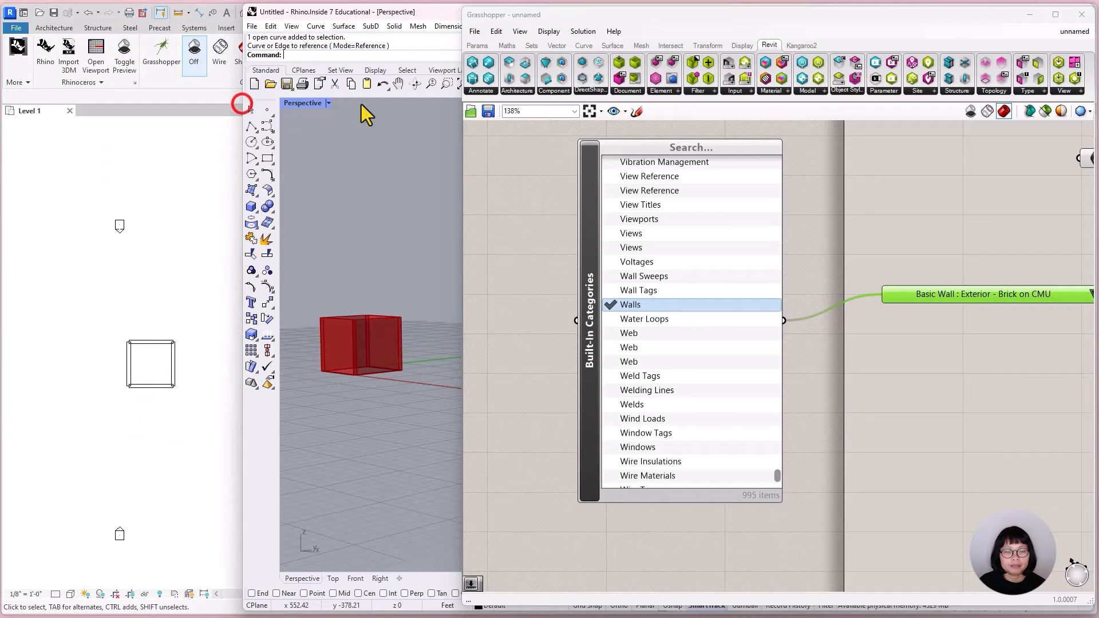
# Resize the Rhino and Grasshopper windows so that Revit, Rhino and Grasshopper sit side by side with their contents in view
pyautogui.moveTo(243, 160); pyautogui.dragTo(388, 159)
pyautogui.click(349, 9)
pyautogui.click(461, 156)
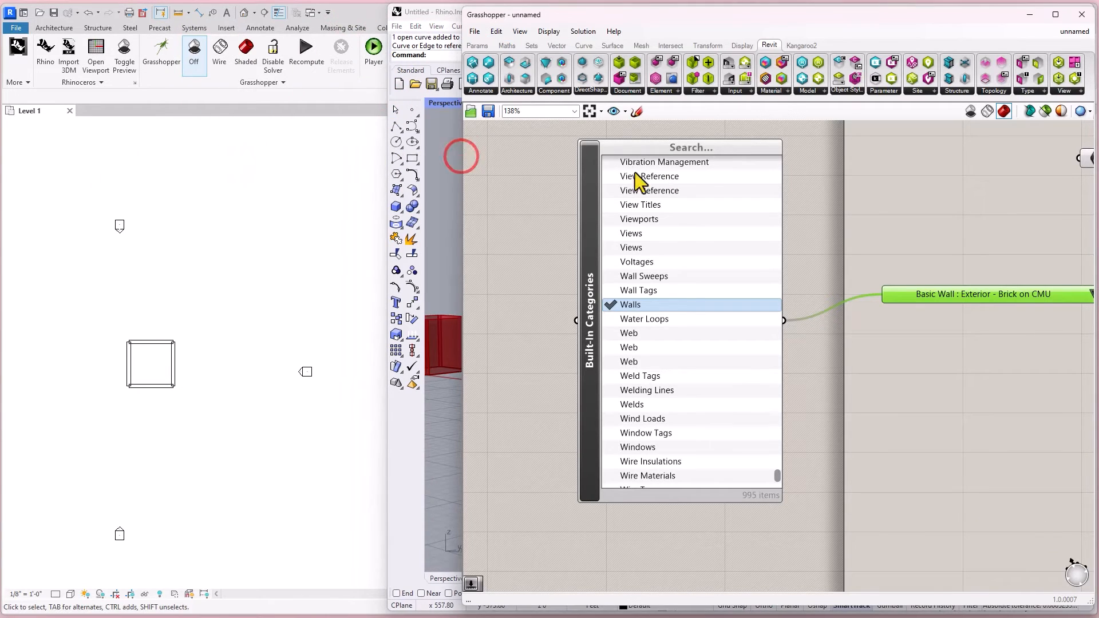
pyautogui.moveTo(460, 227); pyautogui.dragTo(734, 229)
pyautogui.scroll(-7, 939, 381)
pyautogui.moveTo(1001, 413); pyautogui.dragTo(909, 373, button='right')
pyautogui.scroll(3, 916, 358)
pyautogui.moveTo(386, 441); pyautogui.dragTo(448, 440)
pyautogui.moveTo(584, 406); pyautogui.dragTo(536, 349, button='right')
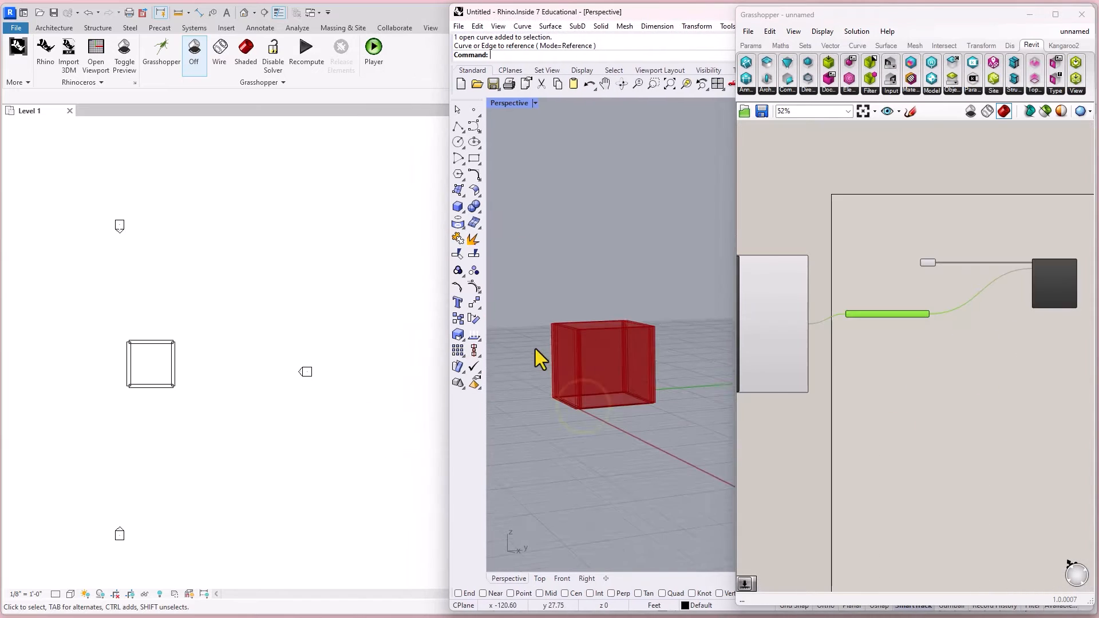
# Open the default 3D view in Revit and frame the generated walls
pyautogui.click(290, 237)
pyautogui.click(431, 27)
pyautogui.click(393, 64)
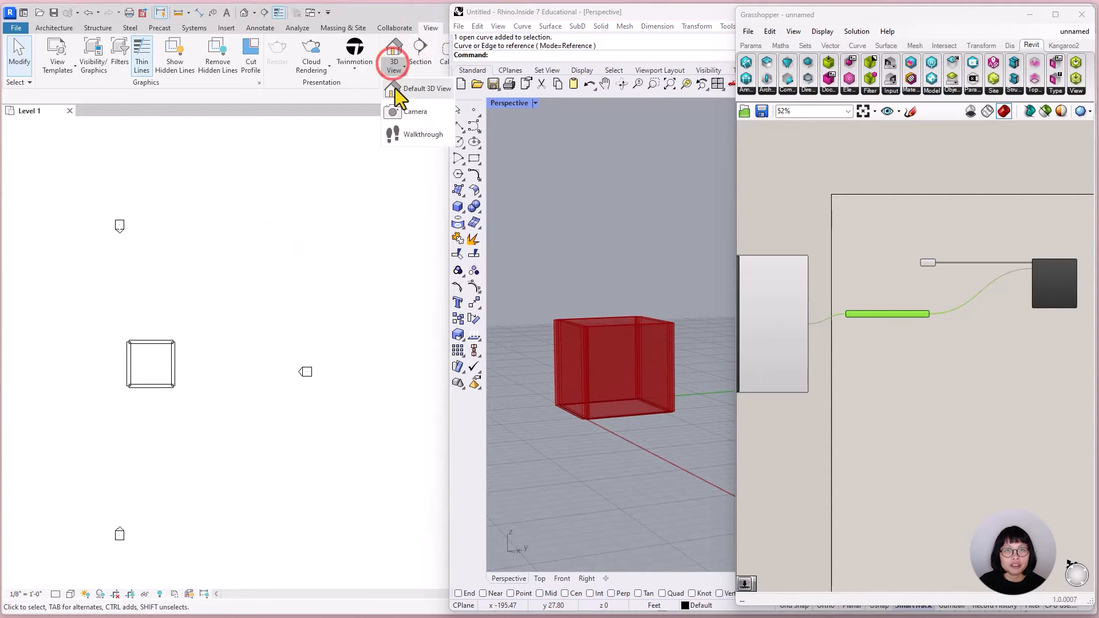
pyautogui.click(396, 91)
pyautogui.moveTo(437, 415); pyautogui.dragTo(396, 403, button='middle')
pyautogui.scroll(1, 396, 403)
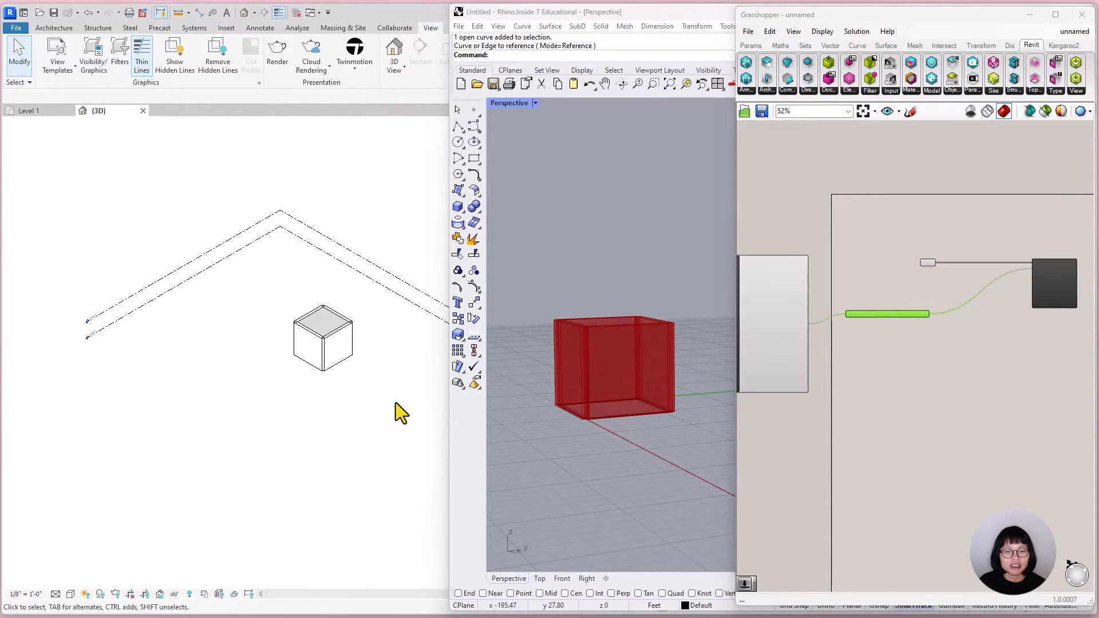
pyautogui.scroll(3, 359, 379)
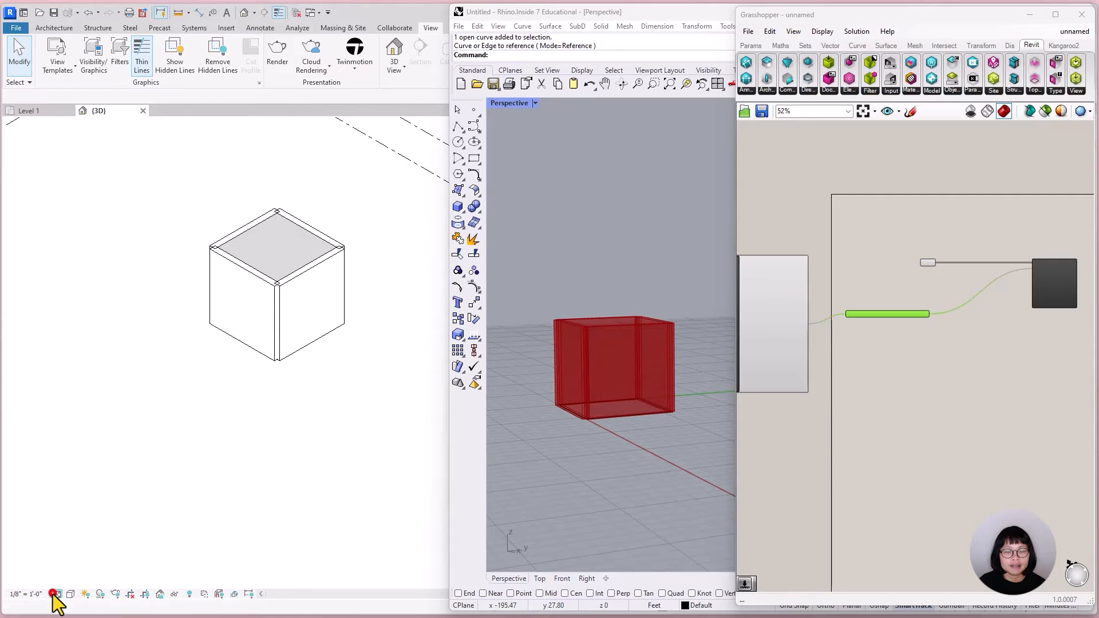
# Set the Revit 3D view's visual style to Shaded and inspect the walls up close
pyautogui.click(70, 594)
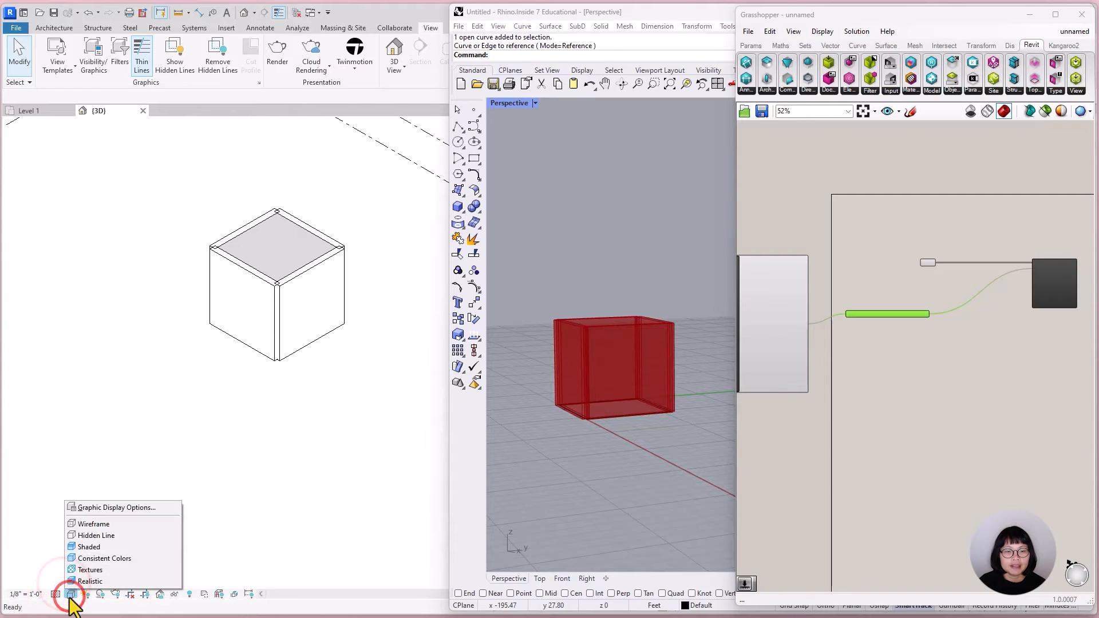
pyautogui.click(118, 550)
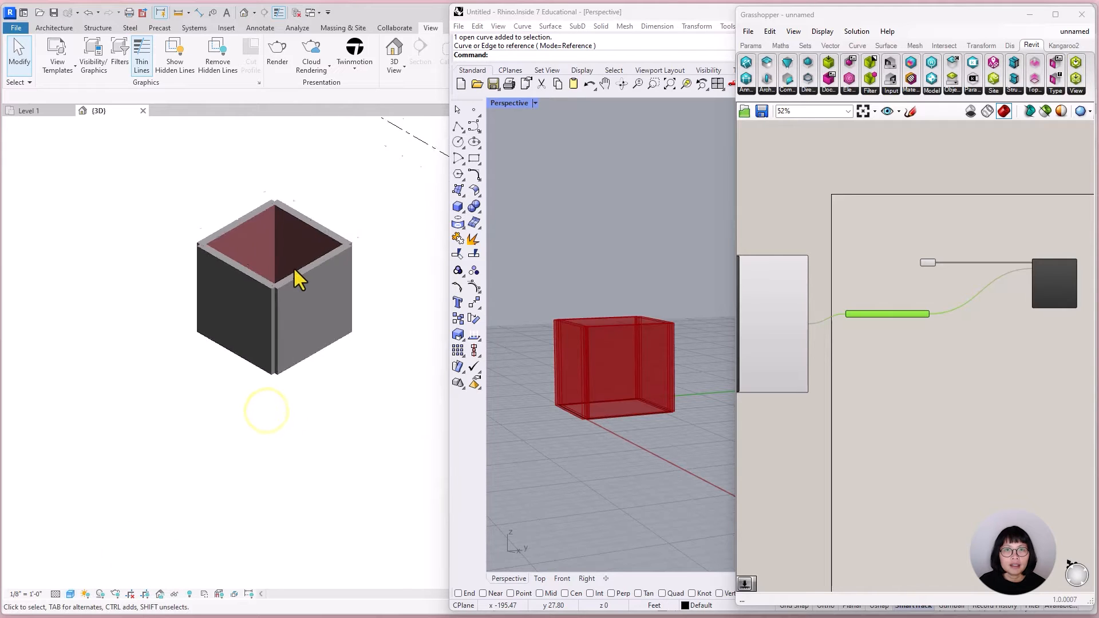
pyautogui.scroll(4, 295, 269)
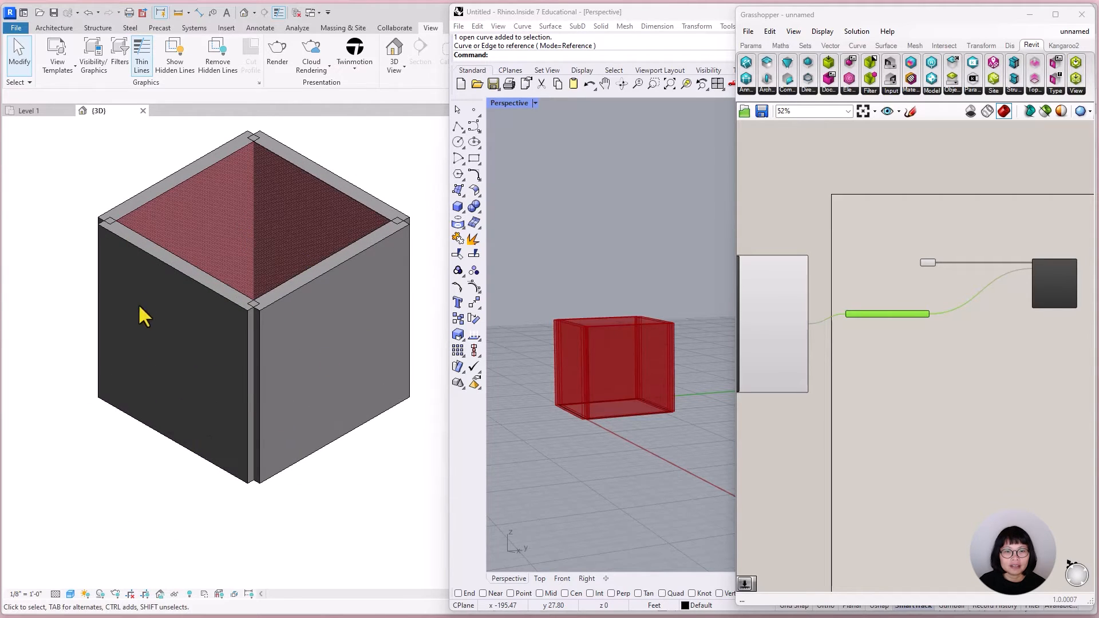
pyautogui.click(297, 520)
# Widen the Grasshopper window to show the whole definition and extend the Rhino window toward Revit
pyautogui.scroll(3, 929, 363)
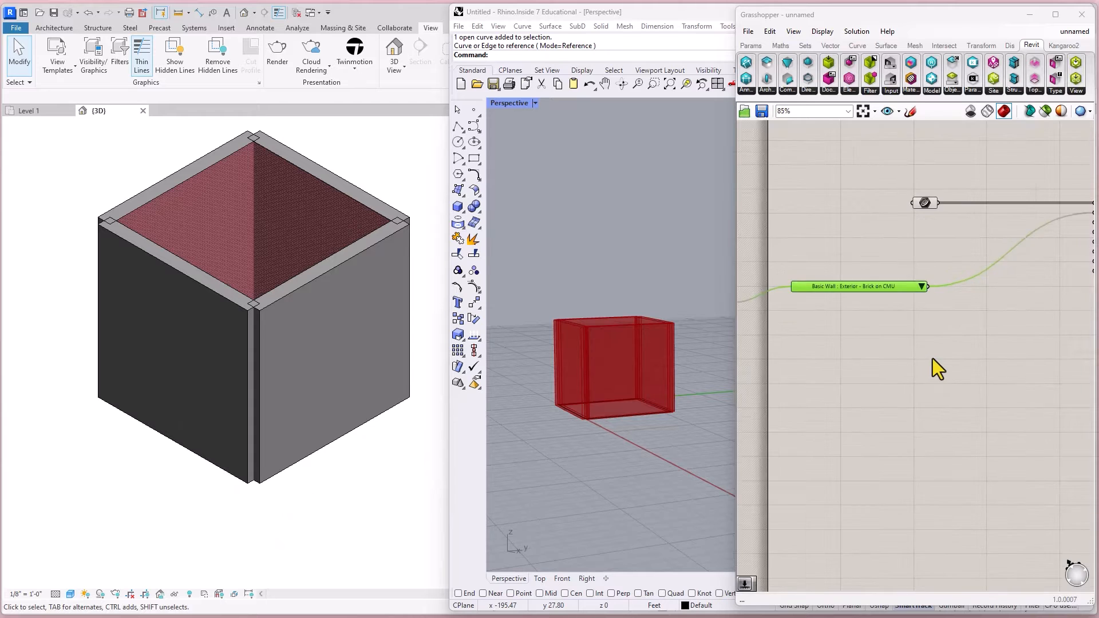
pyautogui.scroll(-3, 929, 367)
pyautogui.moveTo(735, 454); pyautogui.dragTo(620, 458)
pyautogui.scroll(-2, 925, 417)
pyautogui.moveTo(841, 429); pyautogui.dragTo(937, 449, button='right')
pyautogui.scroll(4, 928, 421)
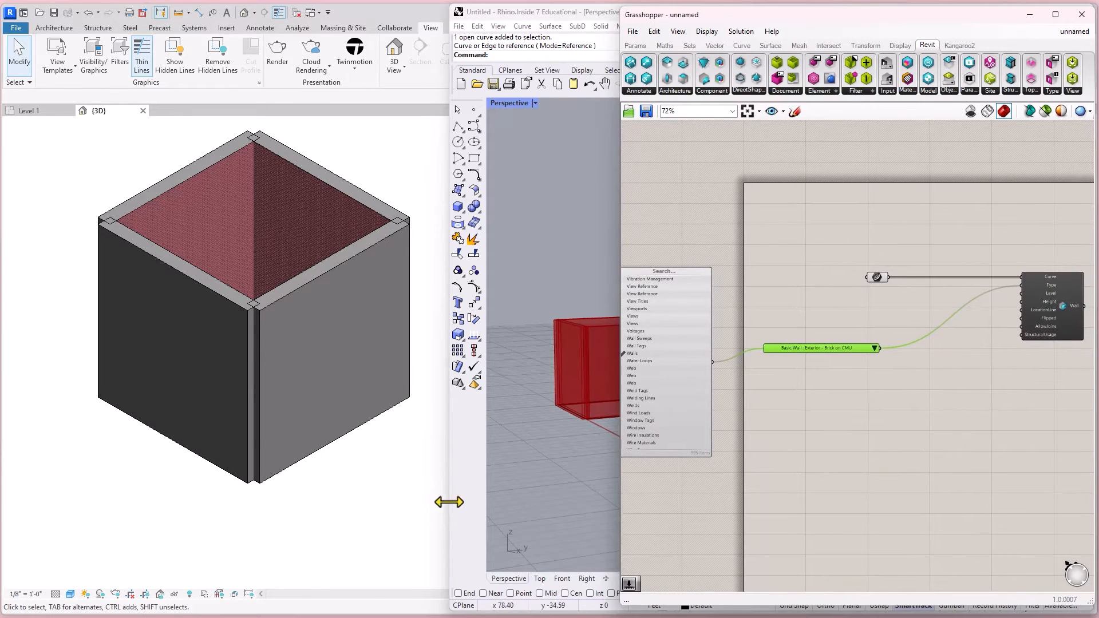
pyautogui.moveTo(449, 502); pyautogui.dragTo(393, 497)
# Move one edge of the square in Rhino to test the link to the Revit walls, and undo the move
pyautogui.moveTo(574, 464); pyautogui.dragTo(501, 458, button='right')
pyautogui.middleClick(508, 450)
pyautogui.scroll(4, 564, 380)
pyautogui.moveTo(543, 482); pyautogui.dragTo(527, 483)
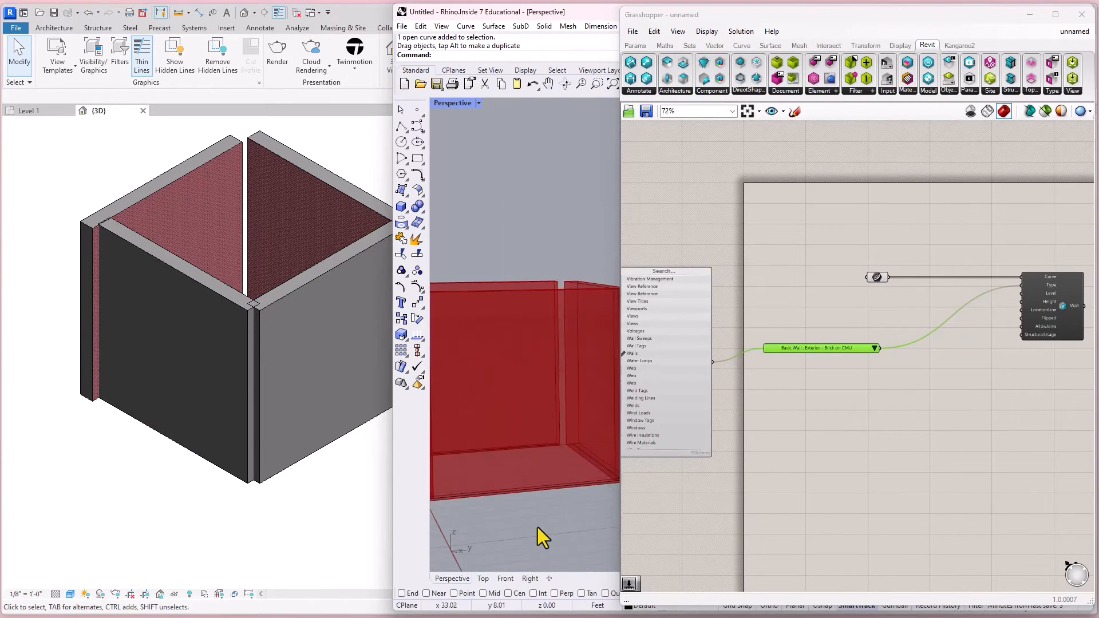
pyautogui.hotkey('ctrl', 'z')
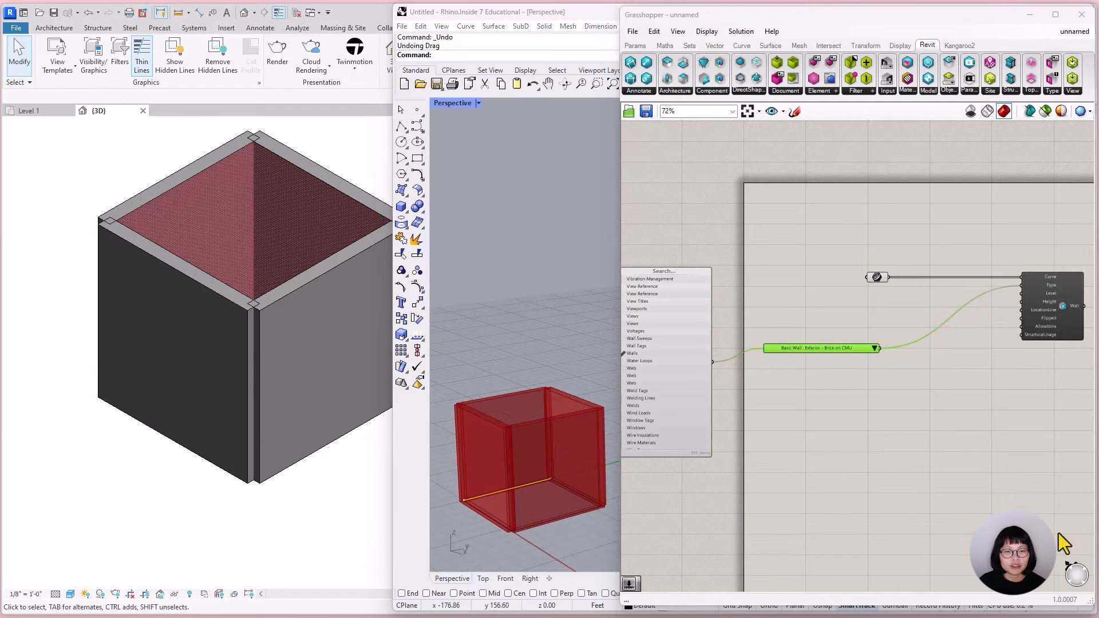
# Change the wall type in the type picker to Basic Wall : Generic - 12" Masonry
pyautogui.click(875, 348)
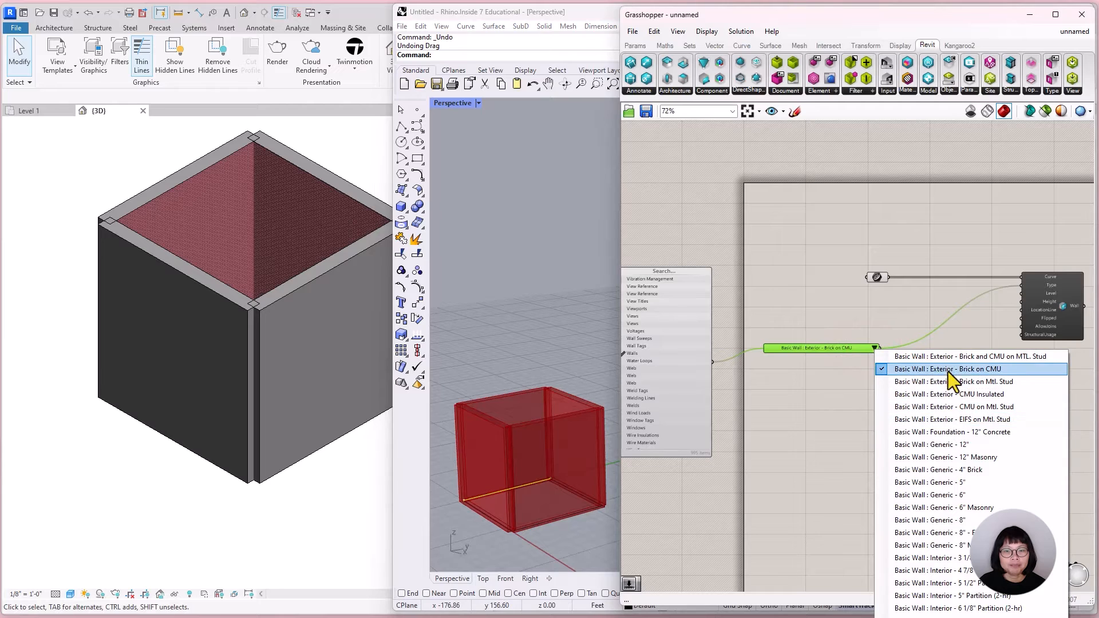
pyautogui.click(954, 457)
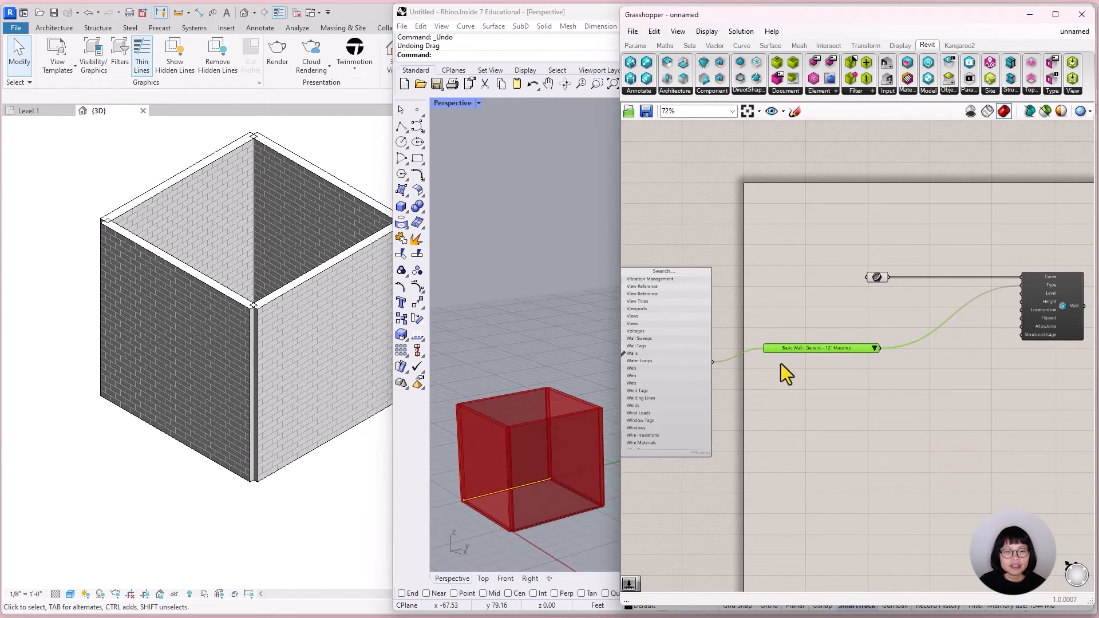
# Switch the wall type to Basic Wall : Foundation - 12" Concrete, and finally to Basic Wall : Exterior - Brick on CMU
pyautogui.click(870, 348)
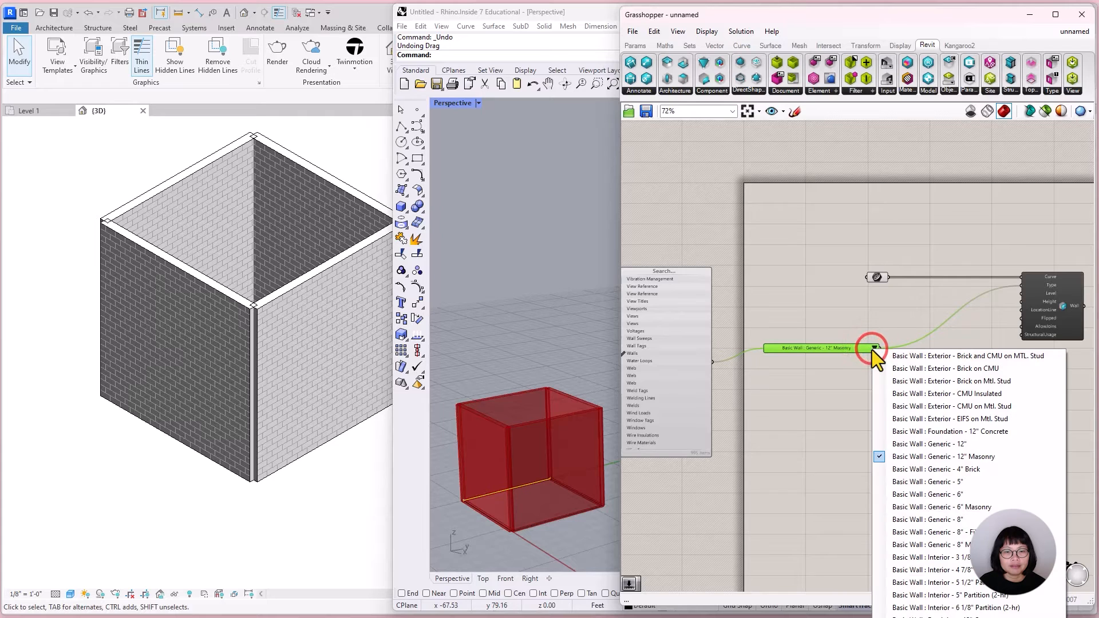
pyautogui.click(918, 430)
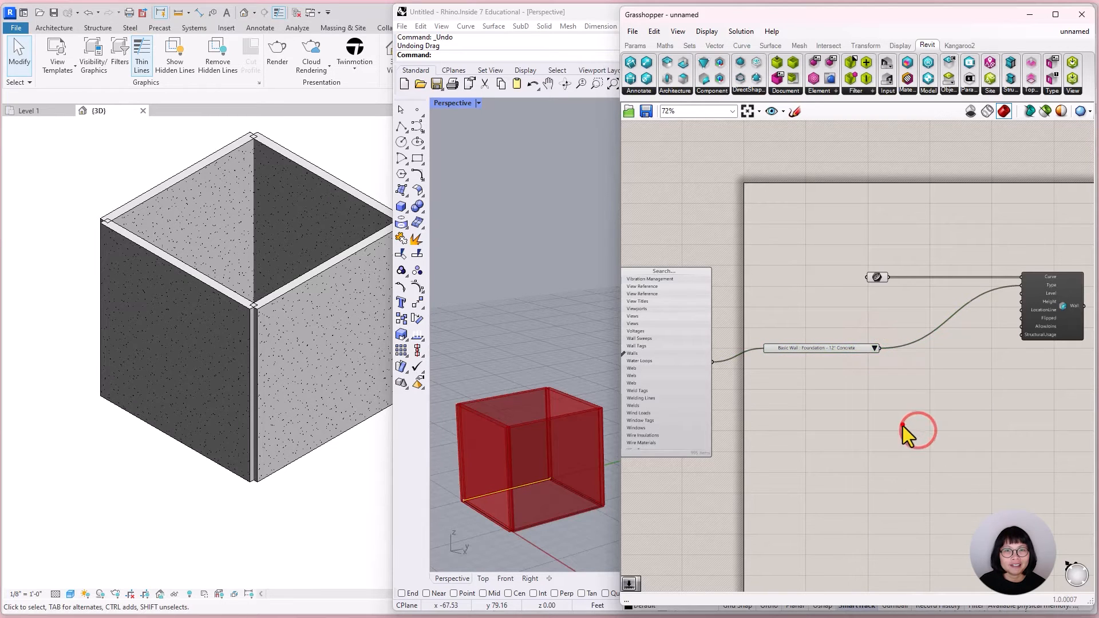
pyautogui.click(875, 349)
pyautogui.click(915, 366)
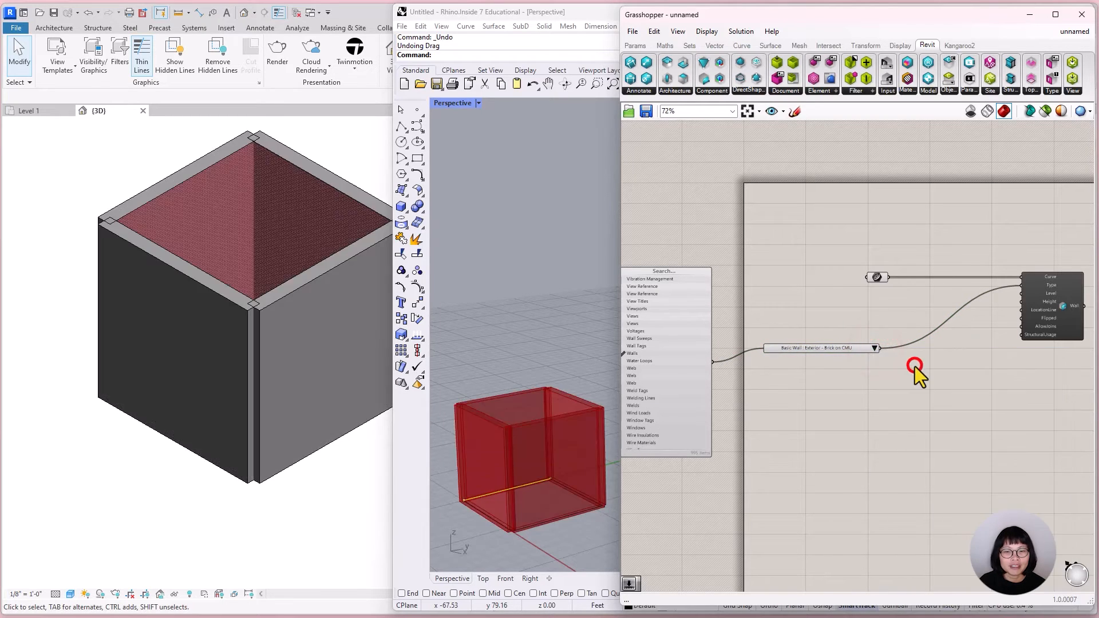
pyautogui.click(869, 433)
pyautogui.click(844, 442)
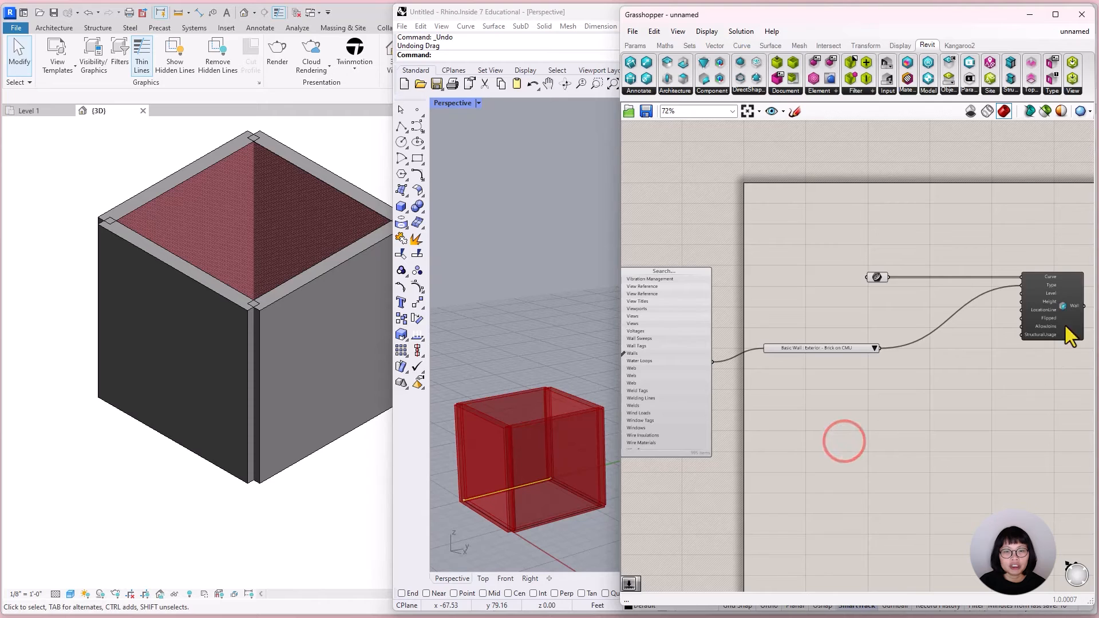
# Add a Number Slider below the Wall component and connect it to the Height input
pyautogui.scroll(5, 1053, 304)
pyautogui.scroll(1, 954, 479)
pyautogui.moveTo(954, 479); pyautogui.dragTo(827, 492, button='right')
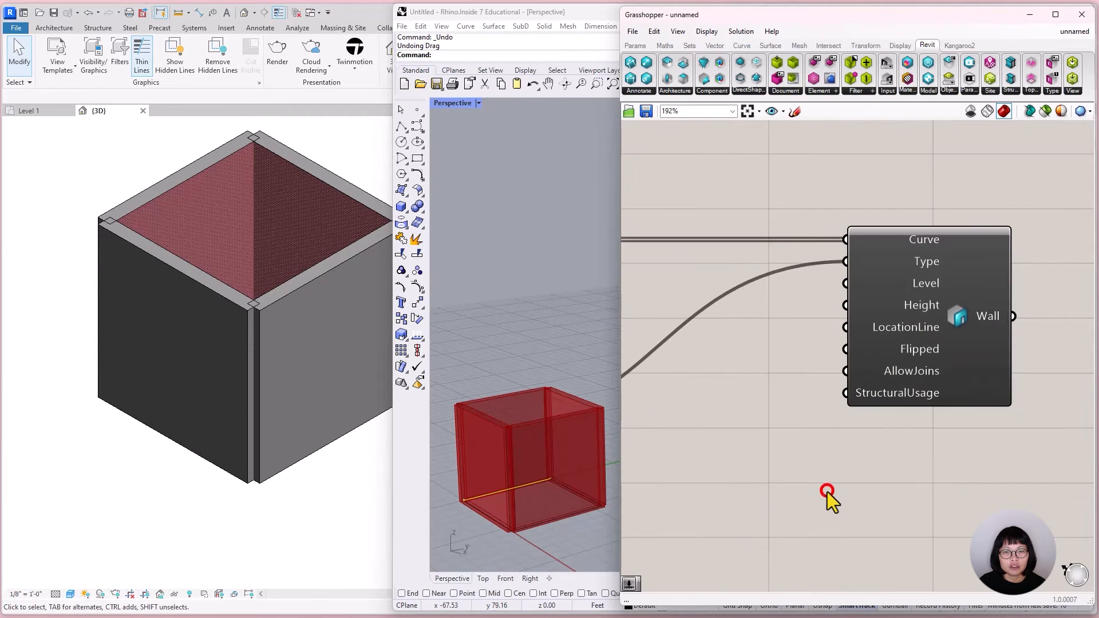
pyautogui.doubleClick(827, 492)
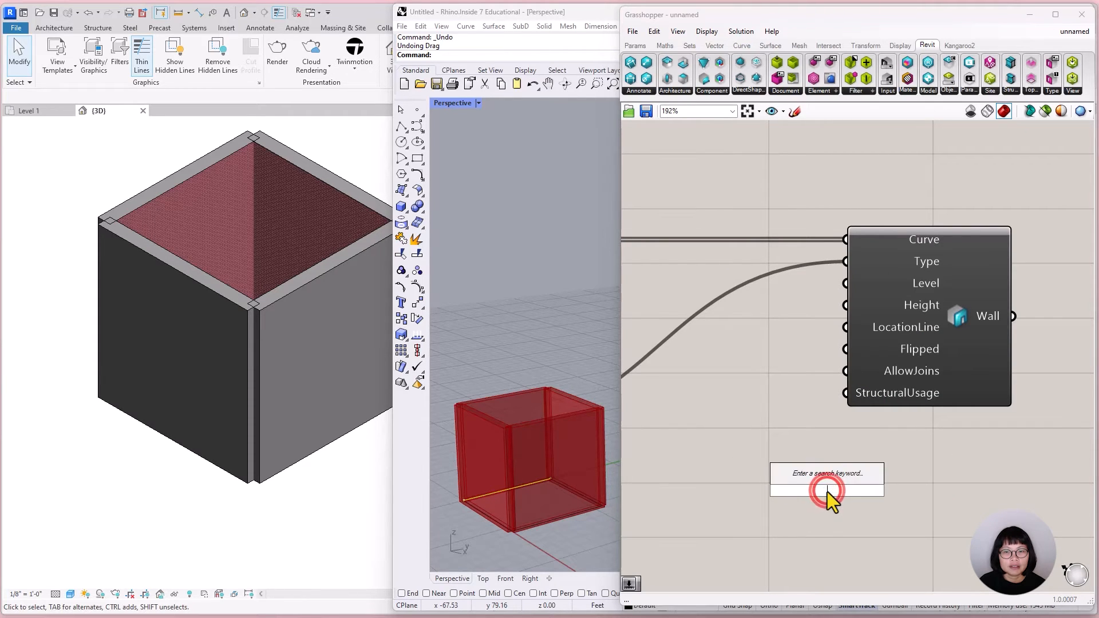
pyautogui.write('slide')
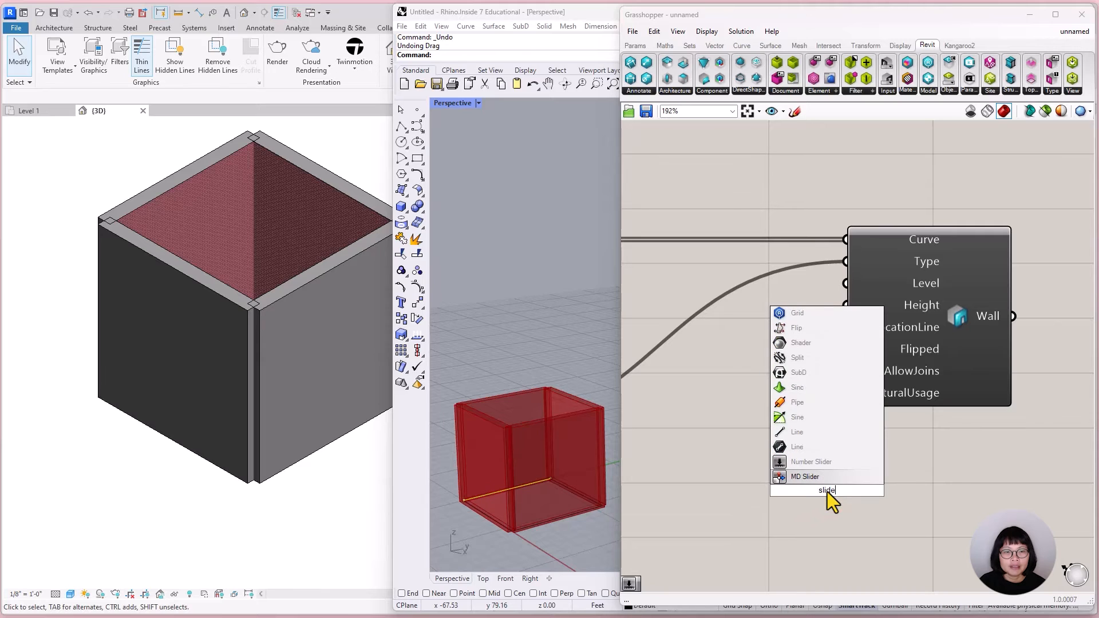
pyautogui.click(832, 463)
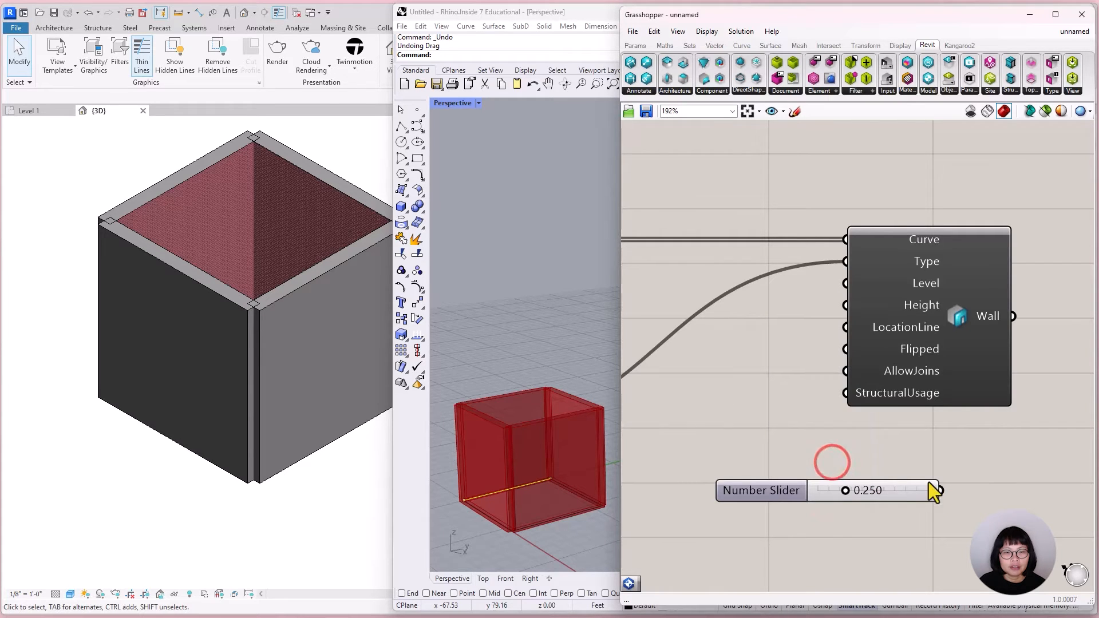
pyautogui.moveTo(940, 490); pyautogui.dragTo(841, 318)
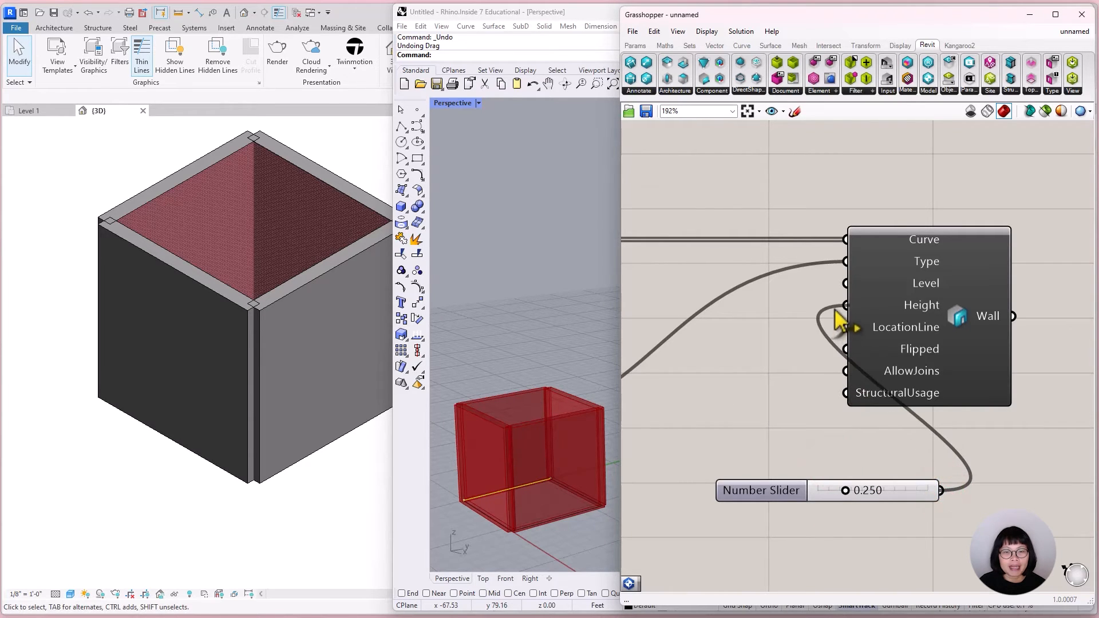
# Reposition the number slider below and to the left of the Wall component, near the wall type picker
pyautogui.click(905, 493)
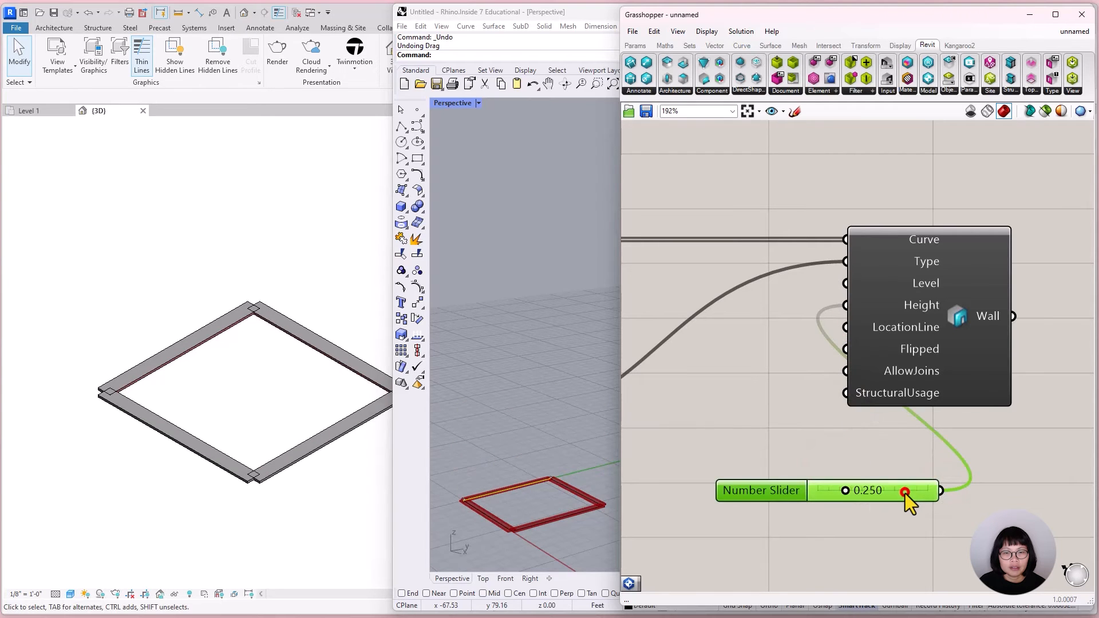
pyautogui.rightClick(905, 494)
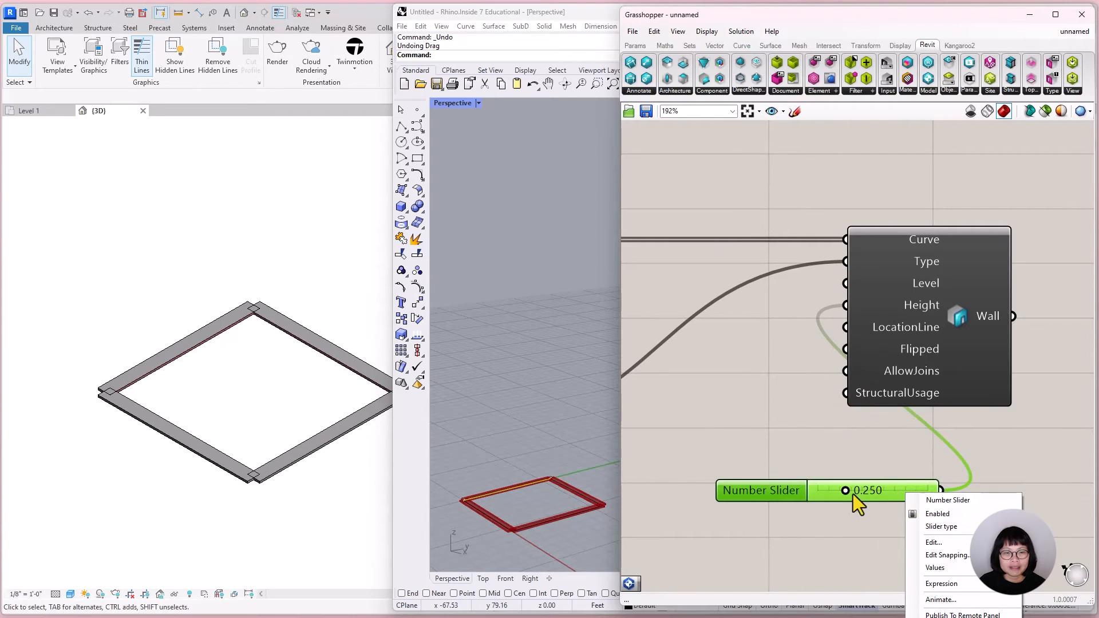
pyautogui.click(773, 493)
pyautogui.moveTo(773, 493); pyautogui.dragTo(648, 430)
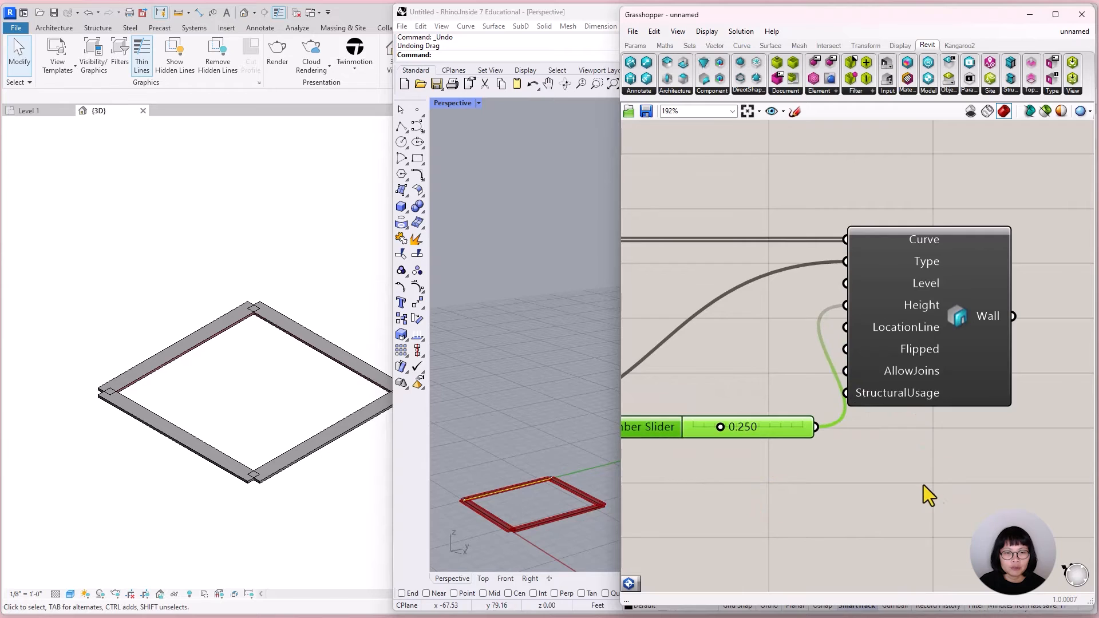
pyautogui.scroll(-5, 917, 489)
pyautogui.moveTo(808, 464); pyautogui.dragTo(768, 489)
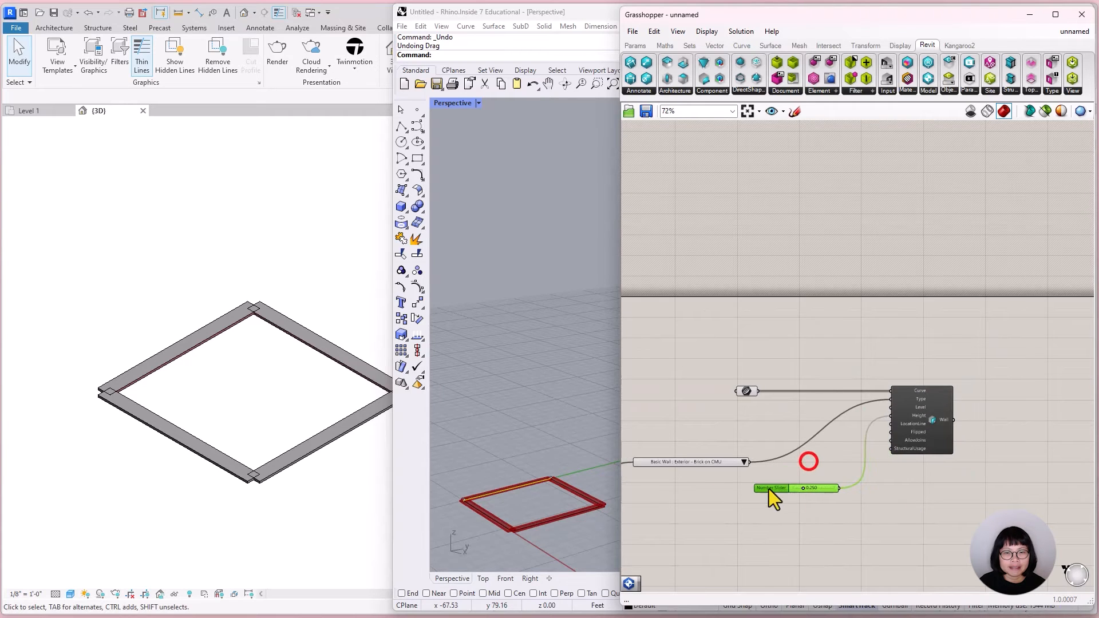
# Edit the number slider to use integer rounding with a maximum of 20
pyautogui.rightClick(808, 488)
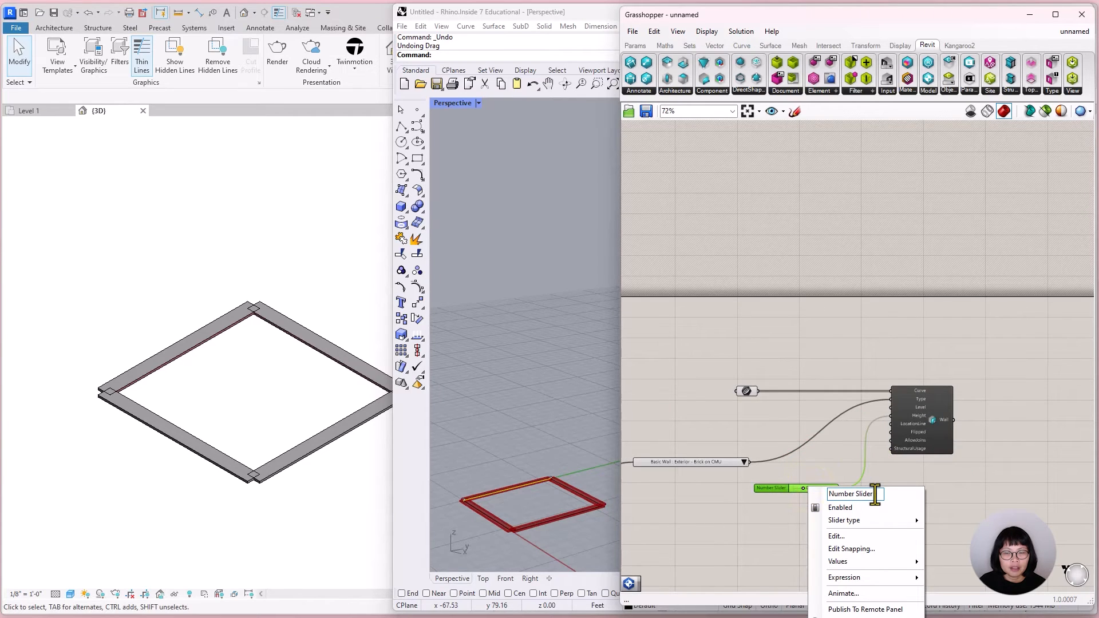
pyautogui.click(868, 534)
pyautogui.moveTo(875, 352); pyautogui.dragTo(887, 297)
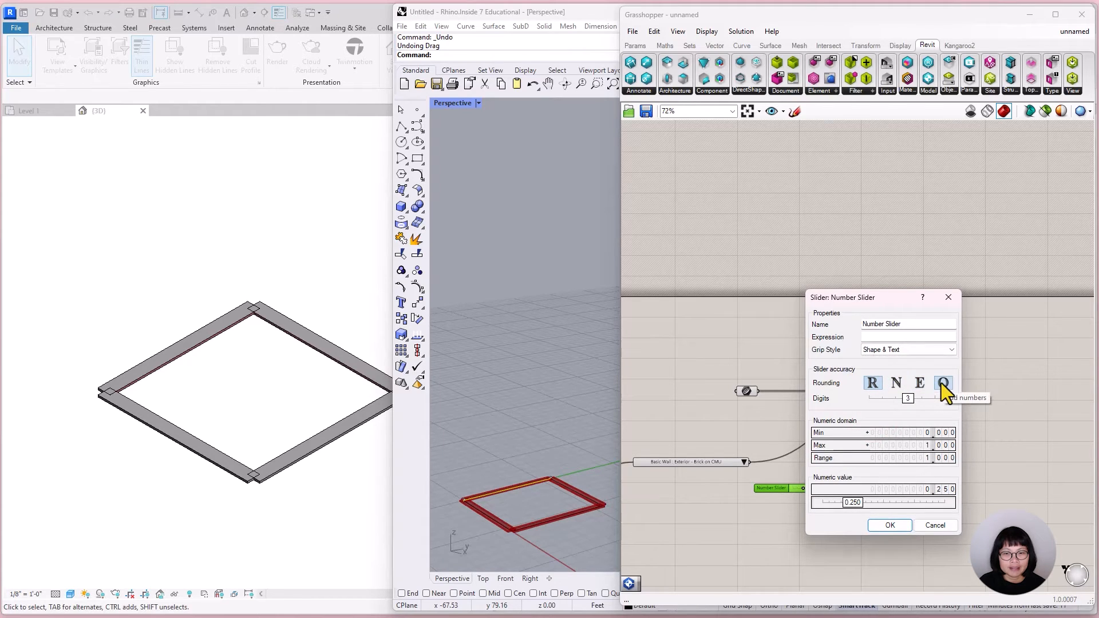
pyautogui.click(900, 383)
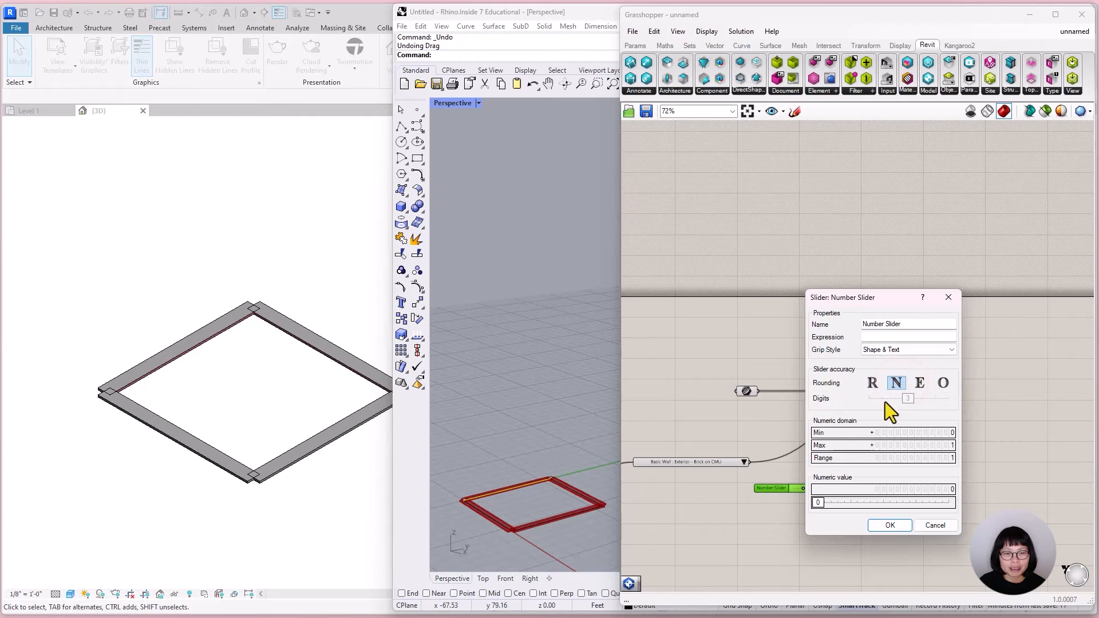
pyautogui.doubleClick(901, 446)
pyautogui.write('20')
pyautogui.click(939, 445)
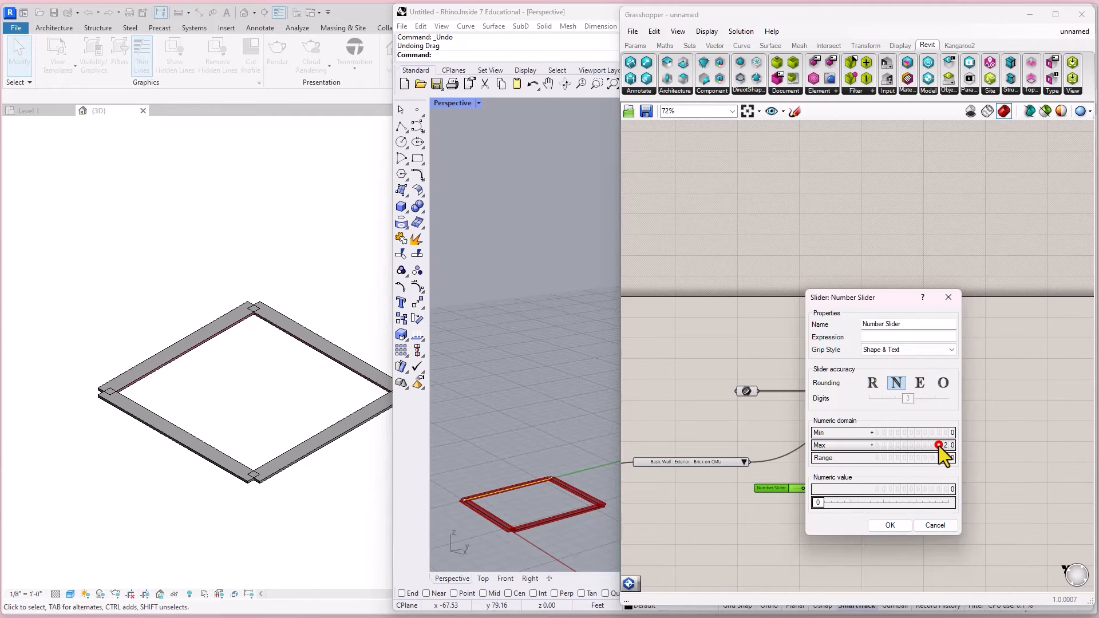
pyautogui.click(896, 521)
# Set the wall height slider to 14
pyautogui.scroll(3, 828, 491)
pyautogui.moveTo(757, 486); pyautogui.dragTo(815, 487)
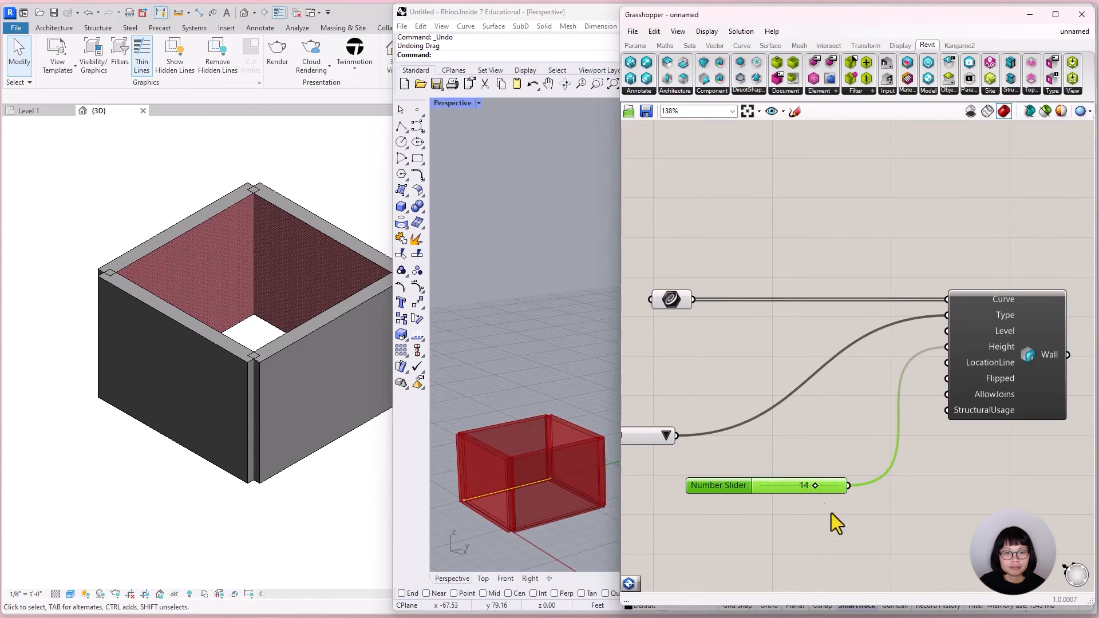
pyautogui.click(842, 526)
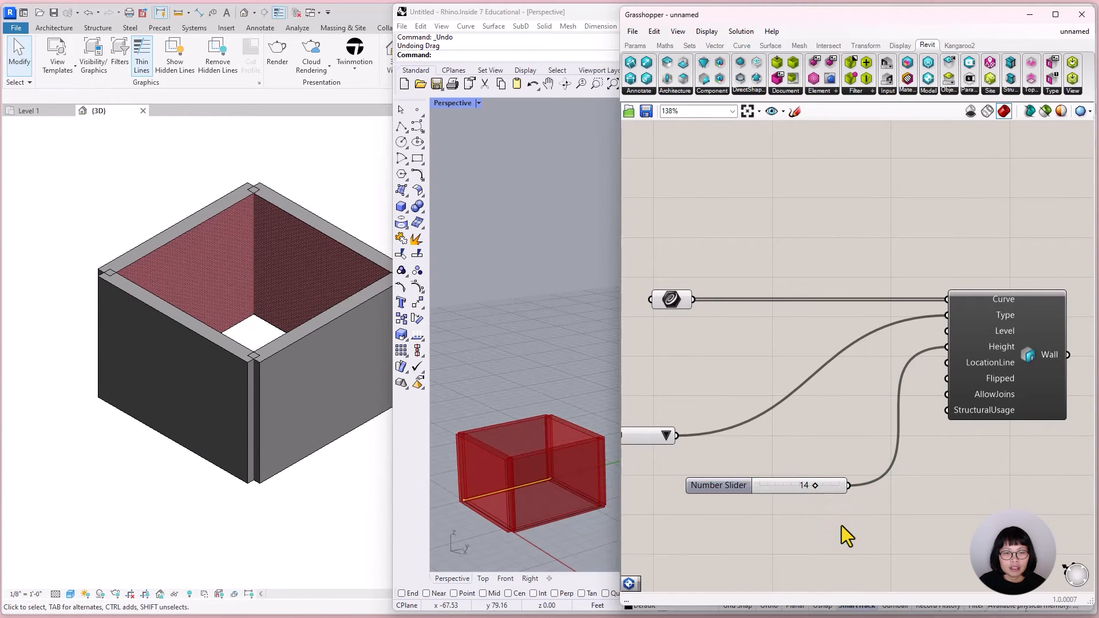
# Move two edges of the square outward in Rhino to test the live wall update, and undo both moves
pyautogui.click(579, 356)
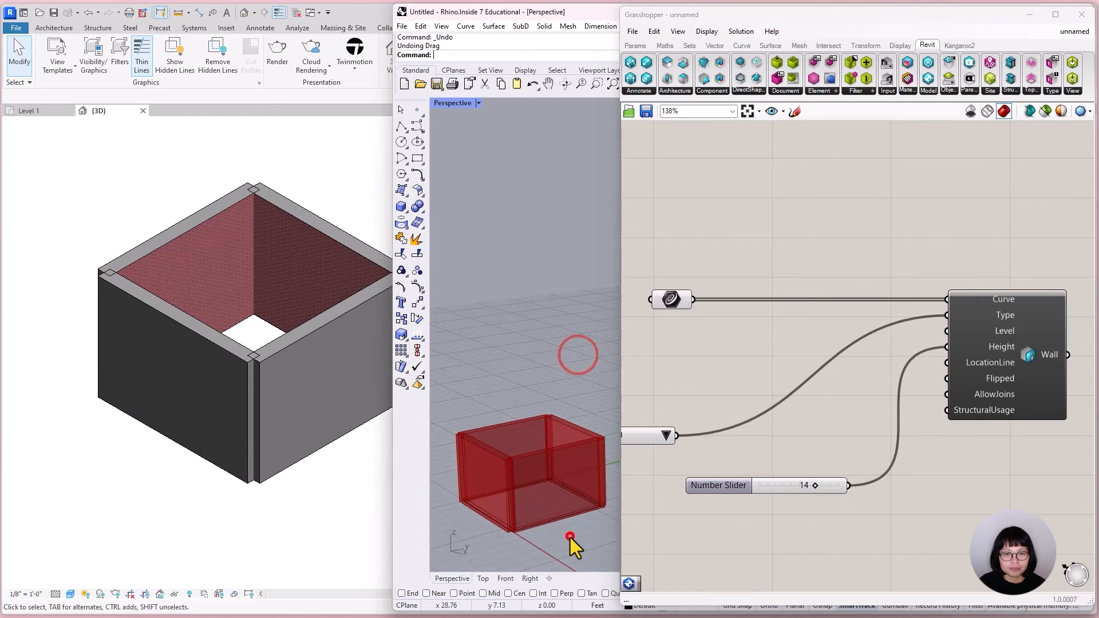
pyautogui.click(574, 543)
pyautogui.click(553, 518)
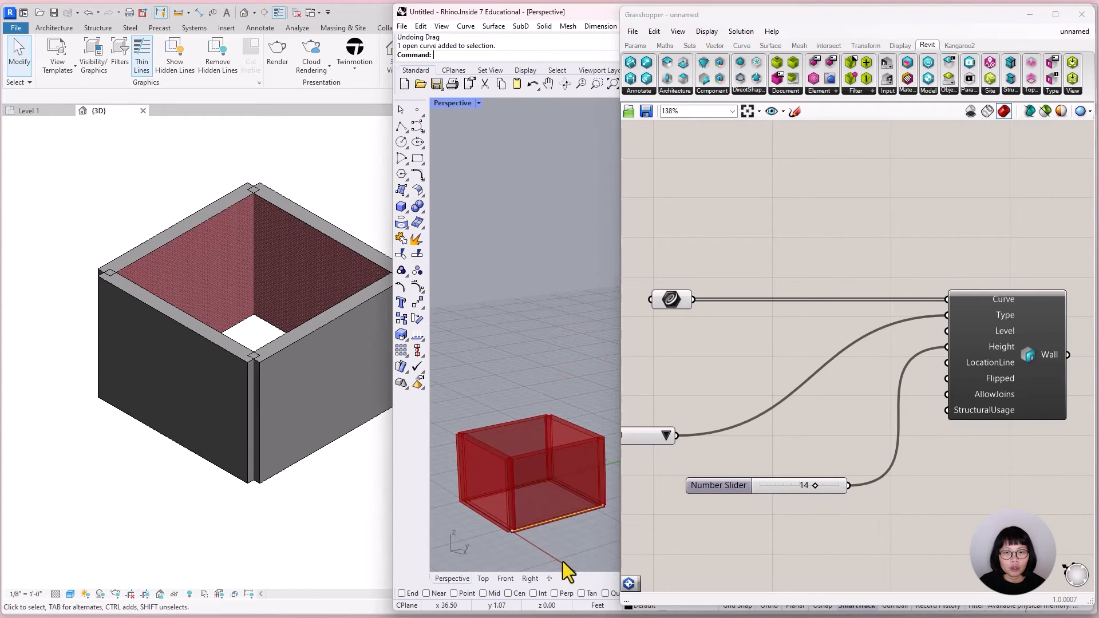
pyautogui.moveTo(550, 522); pyautogui.dragTo(572, 546)
pyautogui.click(551, 359)
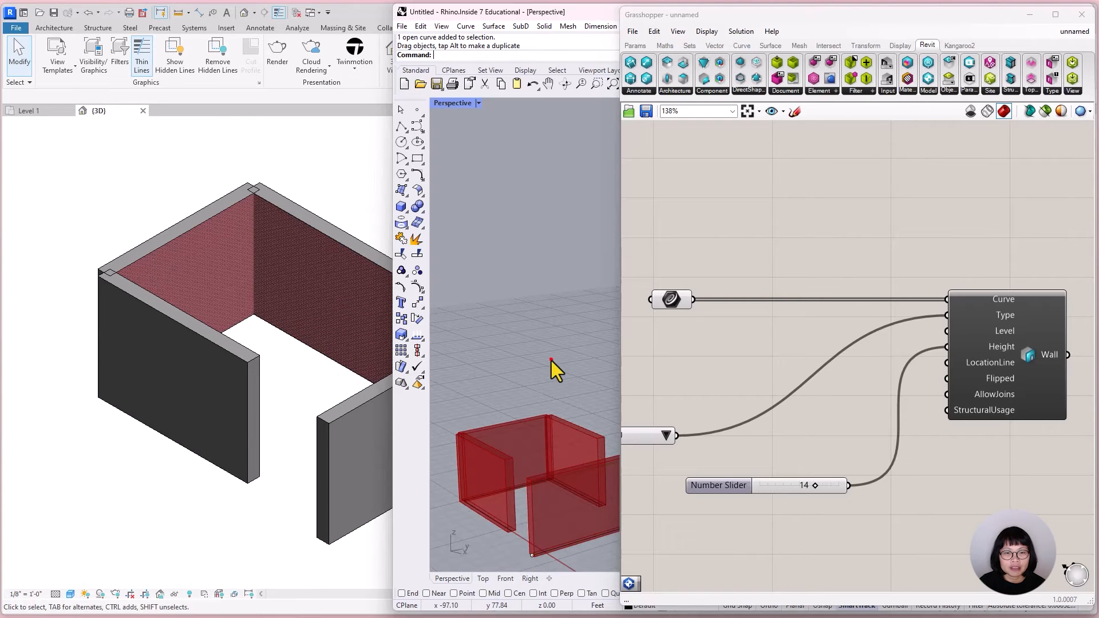
pyautogui.click(485, 520)
pyautogui.moveTo(490, 518); pyautogui.dragTo(465, 539)
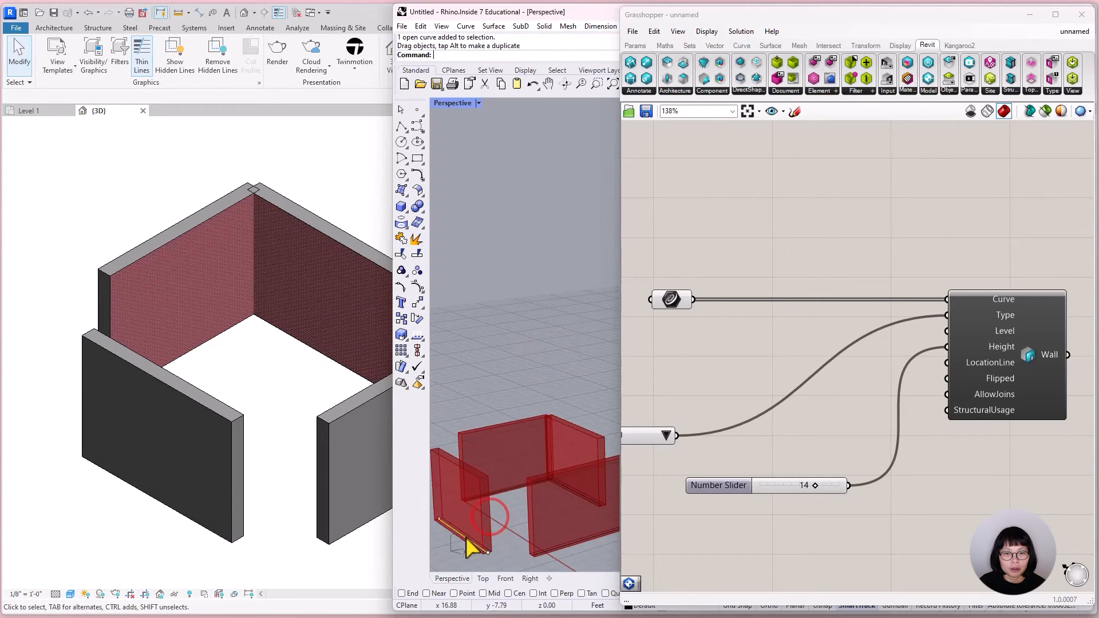
pyautogui.hotkey('ctrl', 'z')
pyautogui.hotkey('ctrl', 'z')
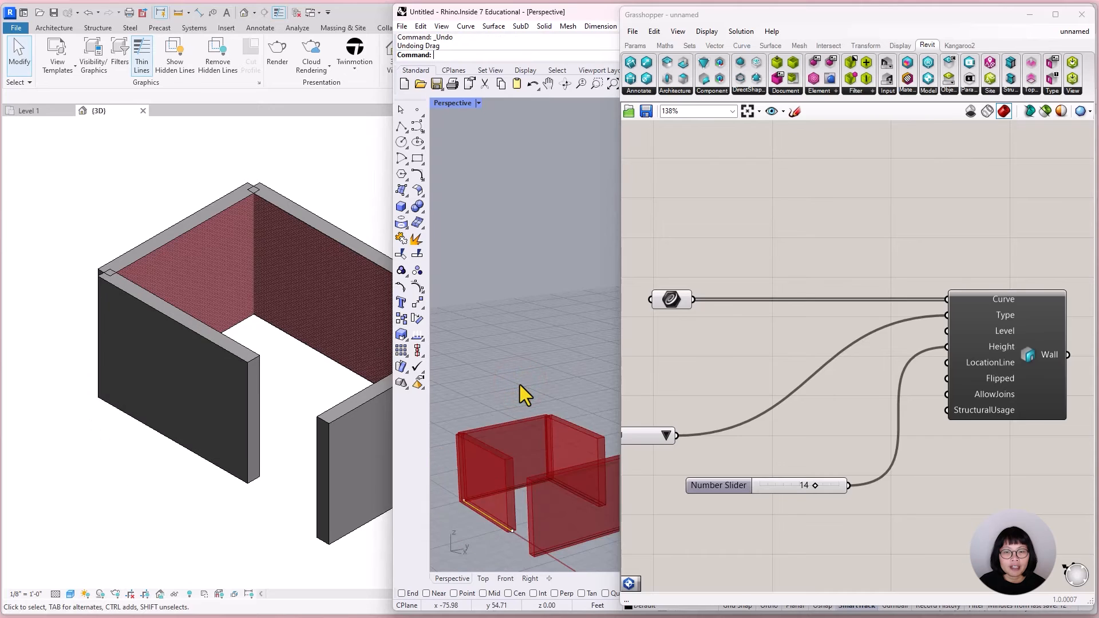
pyautogui.click(531, 362)
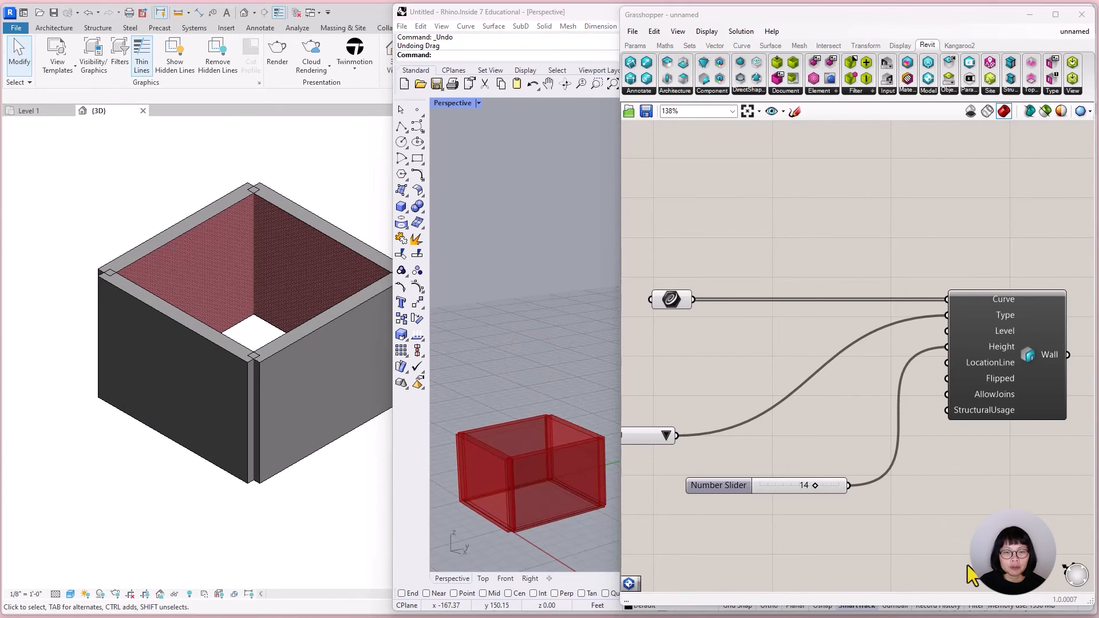
# Add a Levels Picker to the Grasshopper definition and place it above the Curve parameter
pyautogui.click(987, 523)
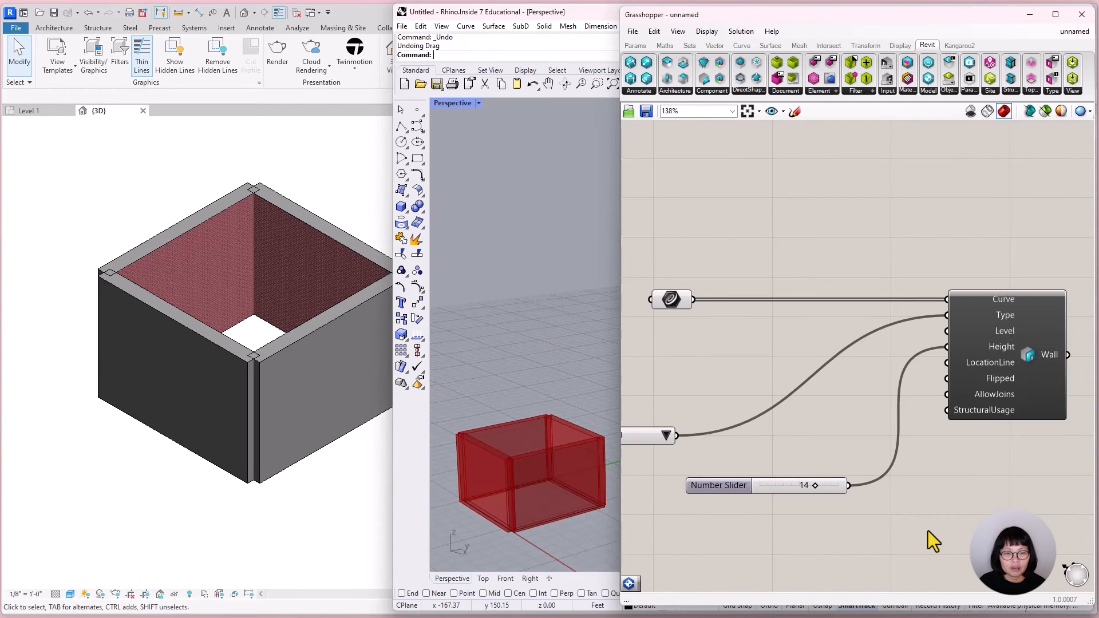
pyautogui.doubleClick(916, 520)
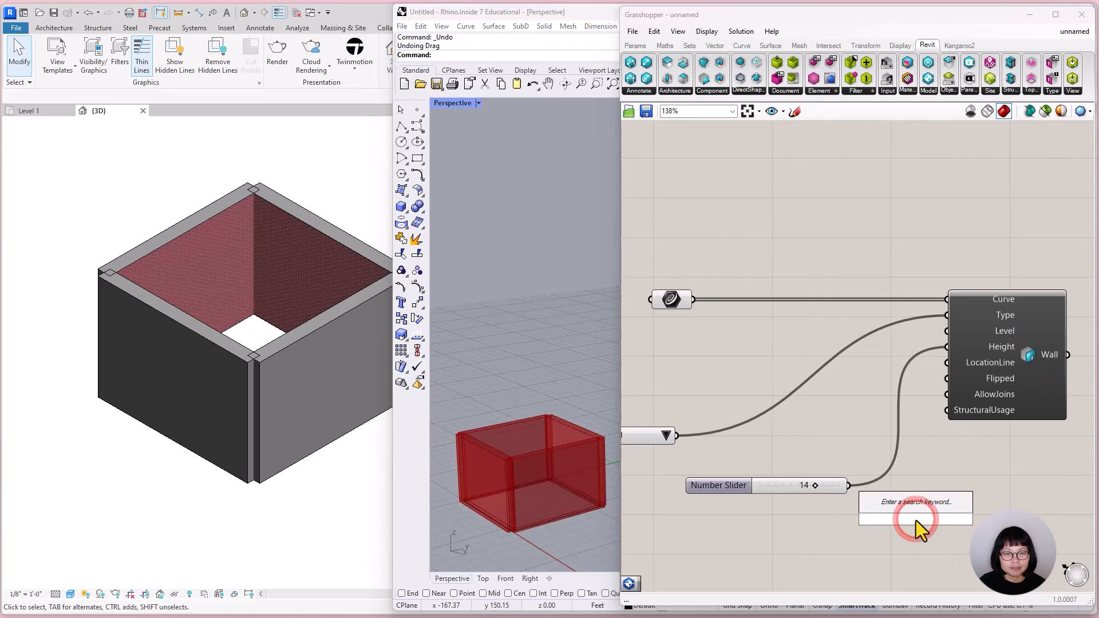
pyautogui.write('lev')
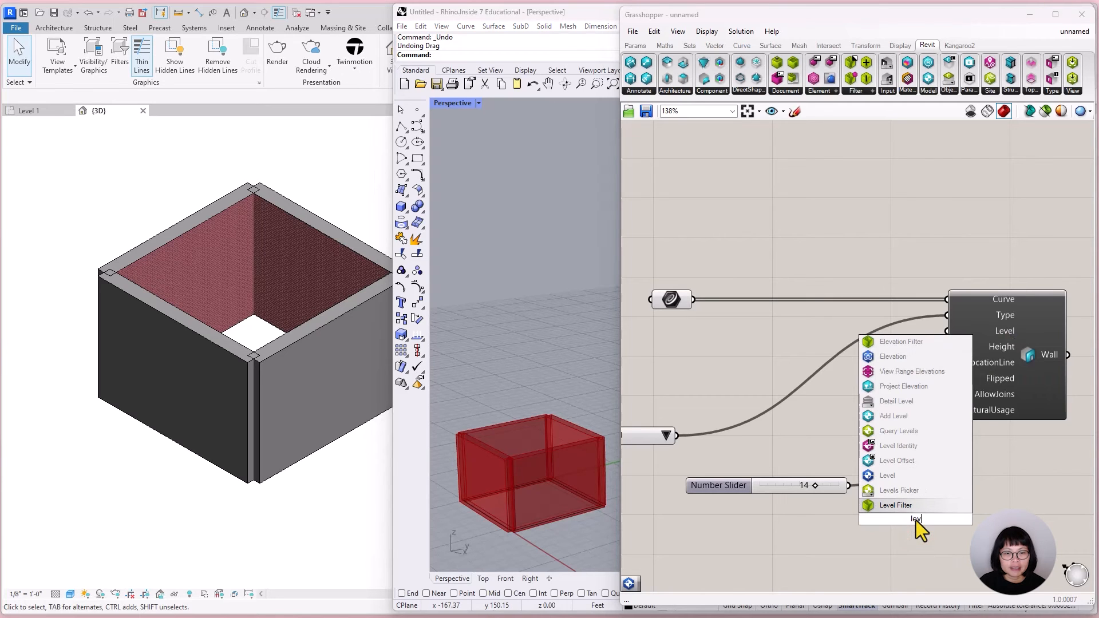
pyautogui.click(912, 493)
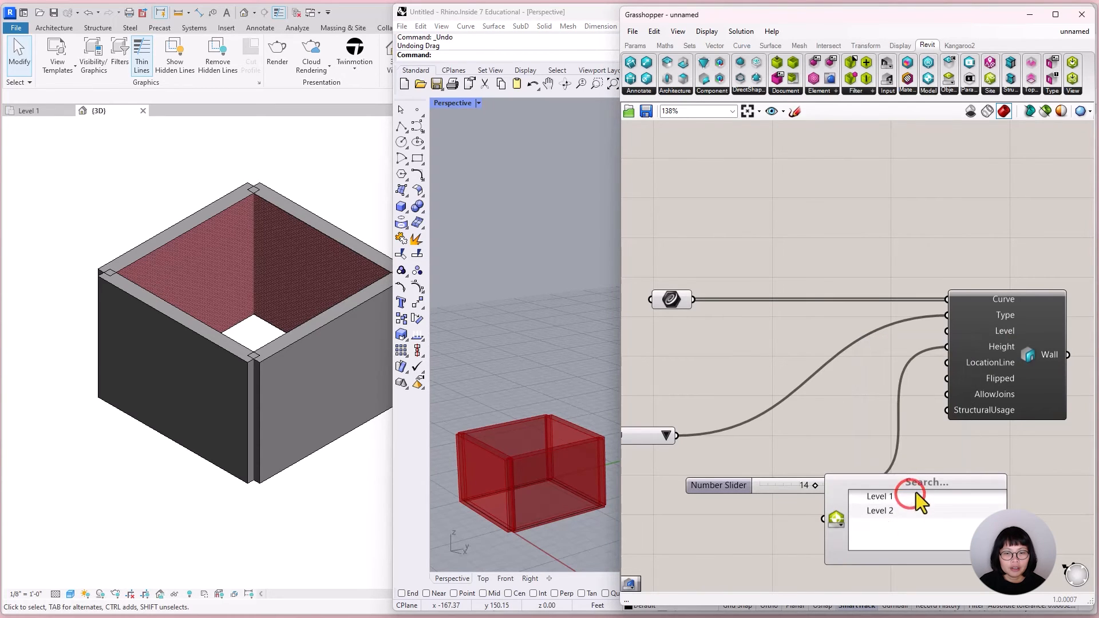
pyautogui.moveTo(926, 482); pyautogui.dragTo(758, 145)
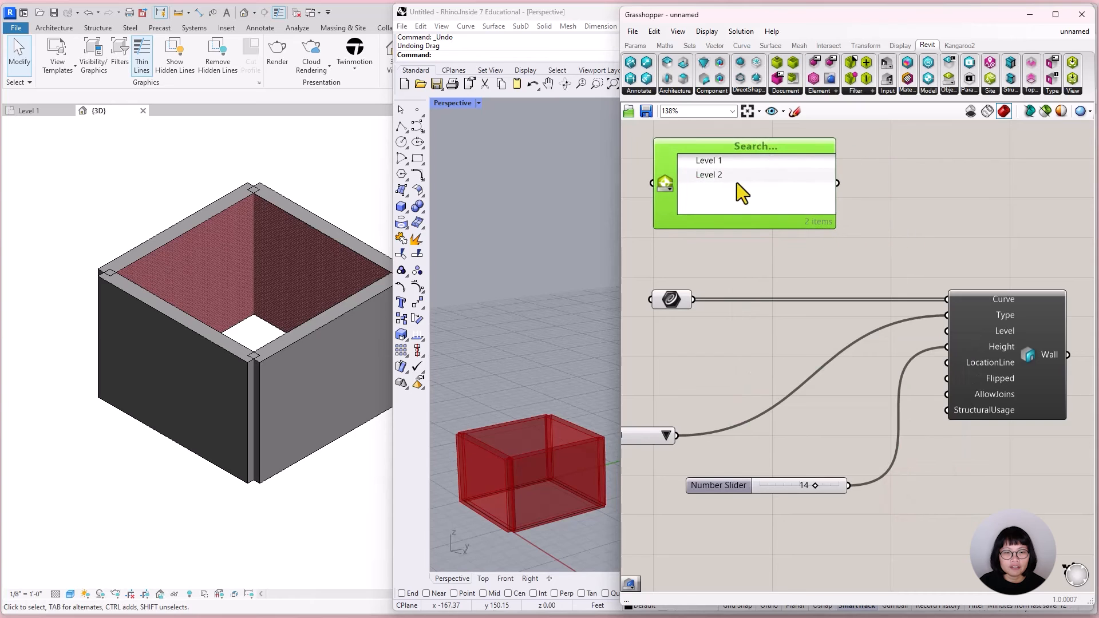
# Connect the Levels Picker to the Wall component's Level input and choose Level 1
pyautogui.moveTo(836, 182); pyautogui.dragTo(948, 331)
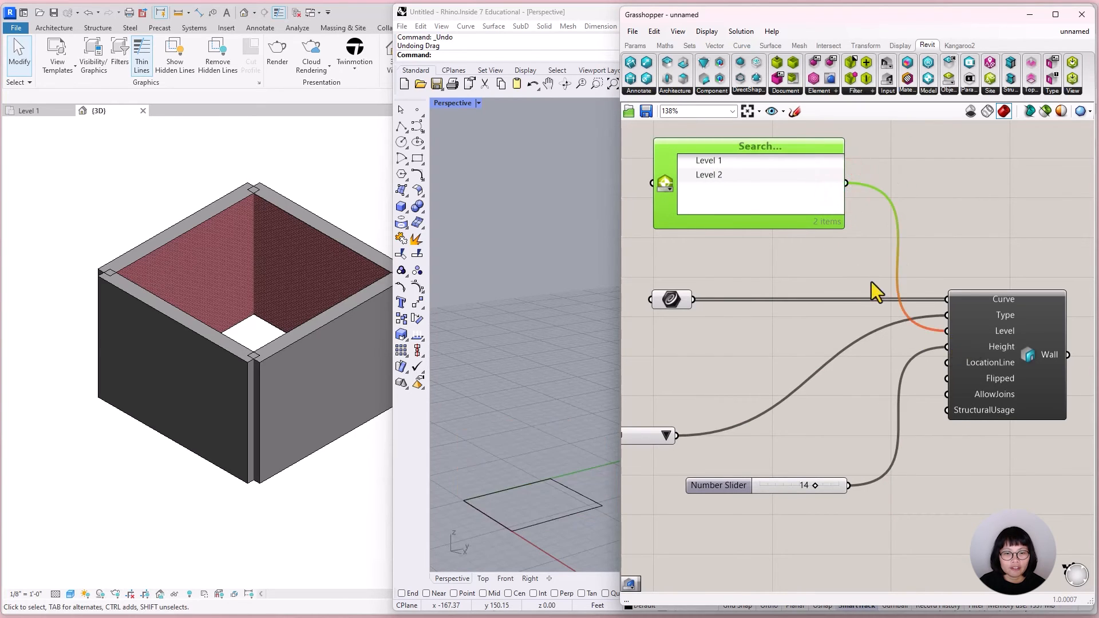
pyautogui.click(719, 164)
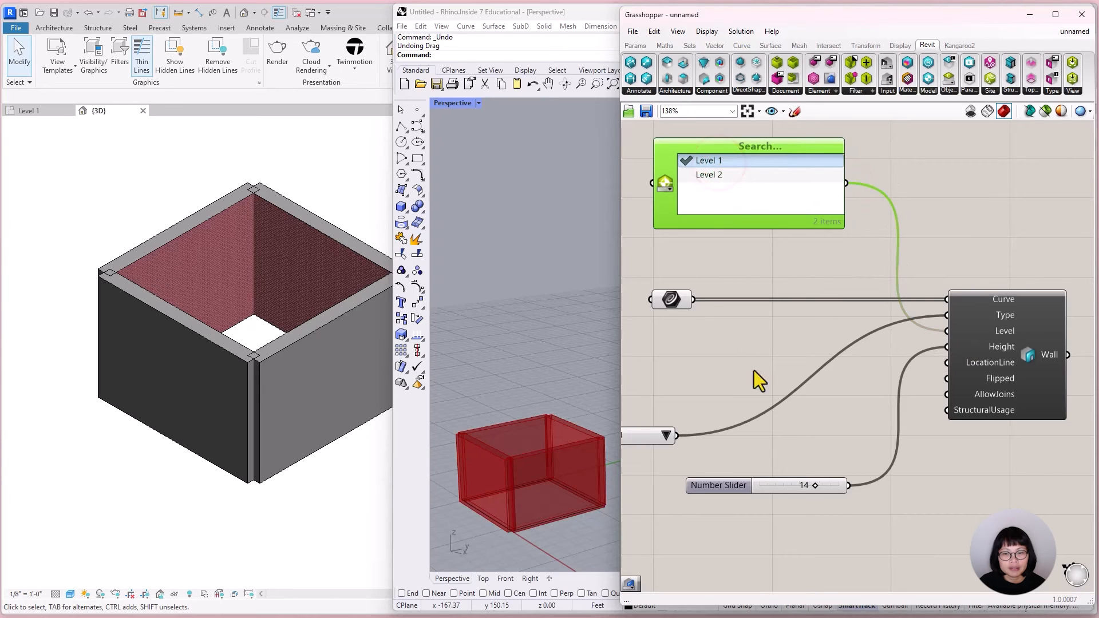
pyautogui.click(945, 534)
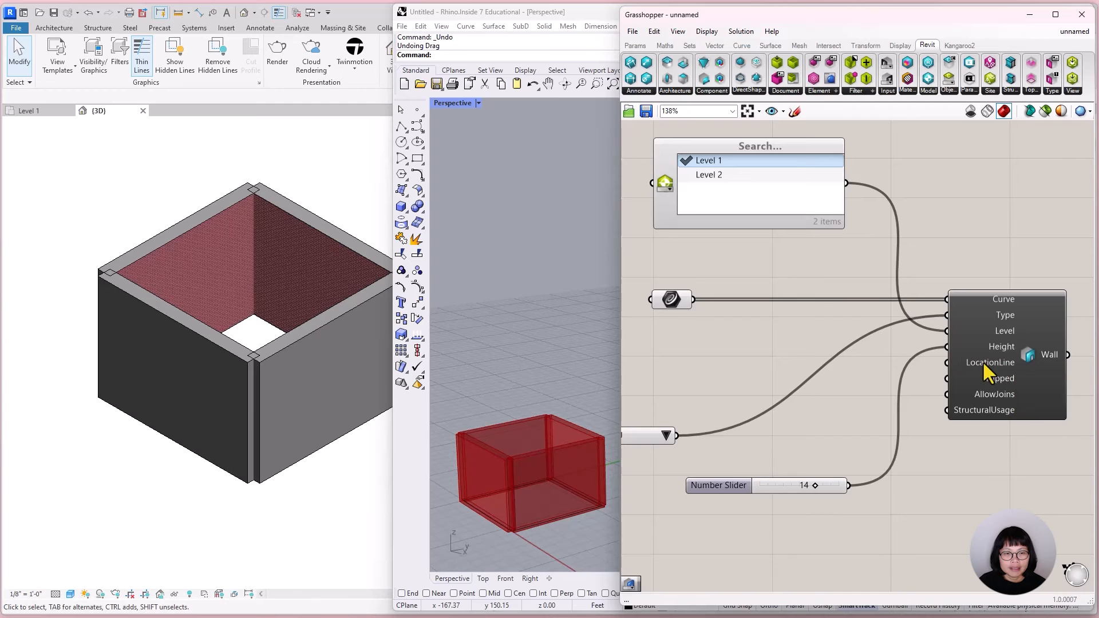
pyautogui.scroll(-3, 980, 458)
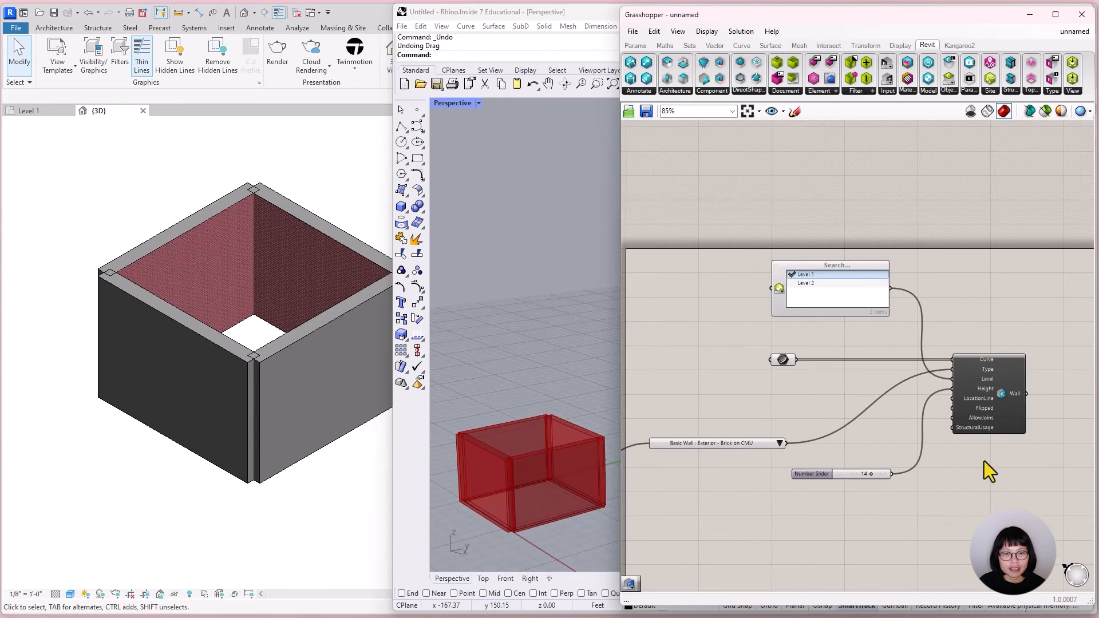
pyautogui.moveTo(1046, 467); pyautogui.dragTo(990, 452, button='right')
pyautogui.scroll(4, 861, 353)
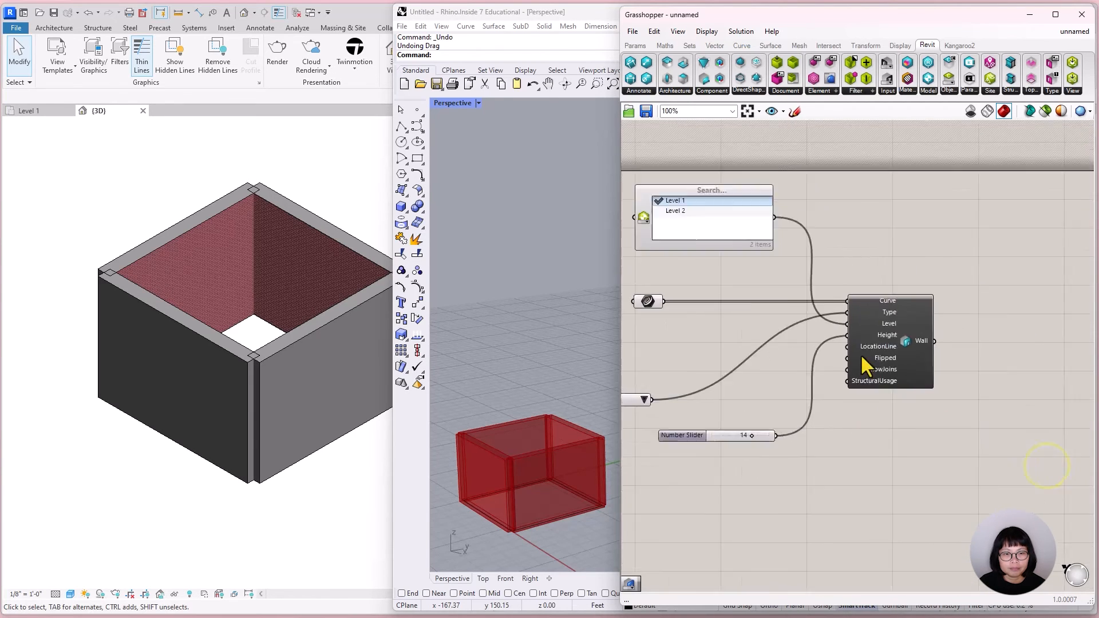
# Add a Wall Location Line picker above the Levels Picker and connect it to the Wall component's LocationLine input
pyautogui.doubleClick(876, 462)
pyautogui.write('wall')
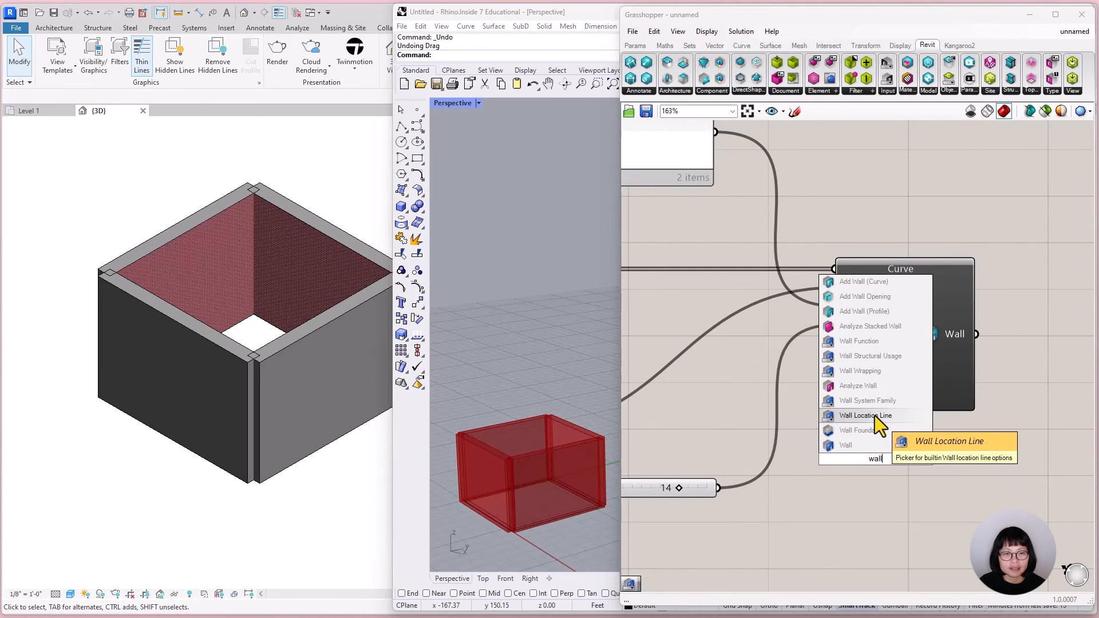
pyautogui.click(874, 416)
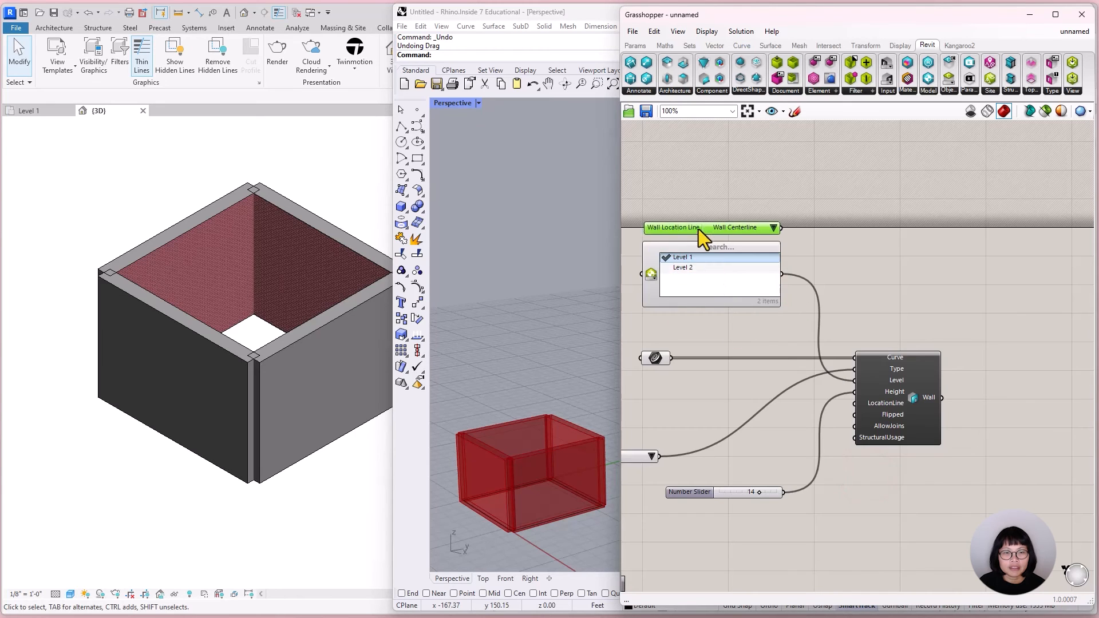
pyautogui.moveTo(699, 229); pyautogui.dragTo(706, 215)
pyautogui.moveTo(779, 215); pyautogui.dragTo(856, 403)
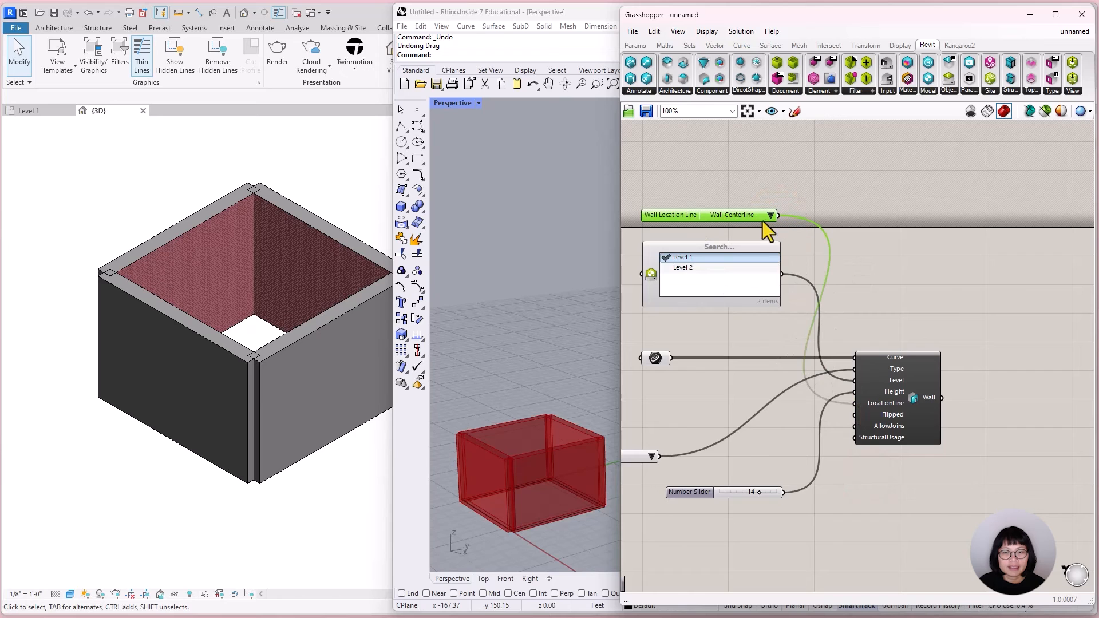
# Switch the wall location line to Core (Interior Face) to test the offset, and return it to Wall Centerline
pyautogui.click(770, 215)
pyautogui.click(793, 284)
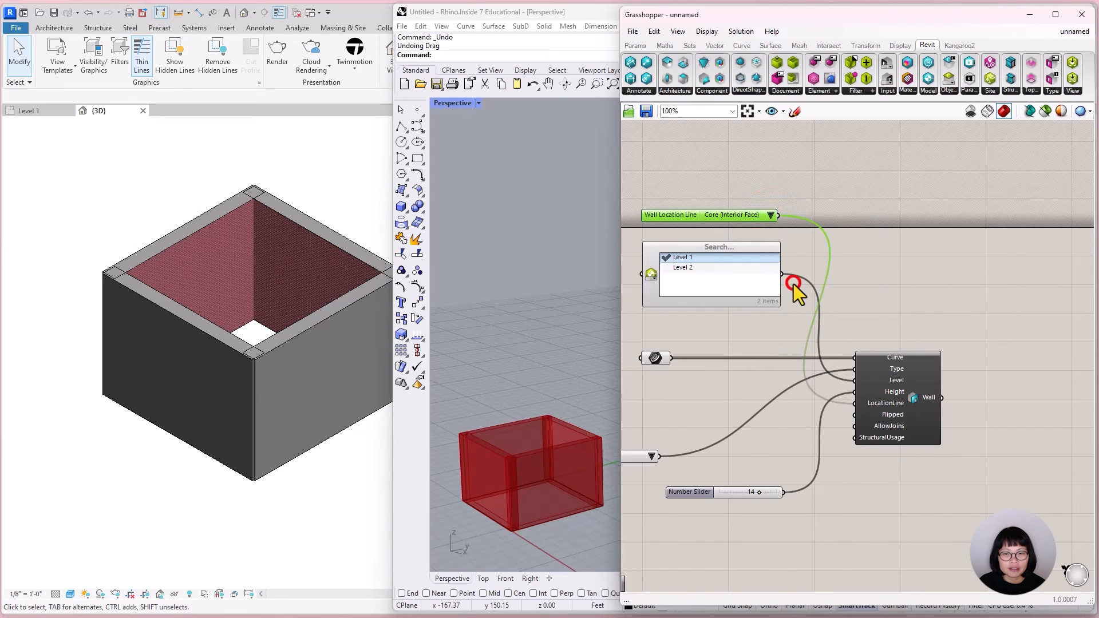
pyautogui.click(771, 215)
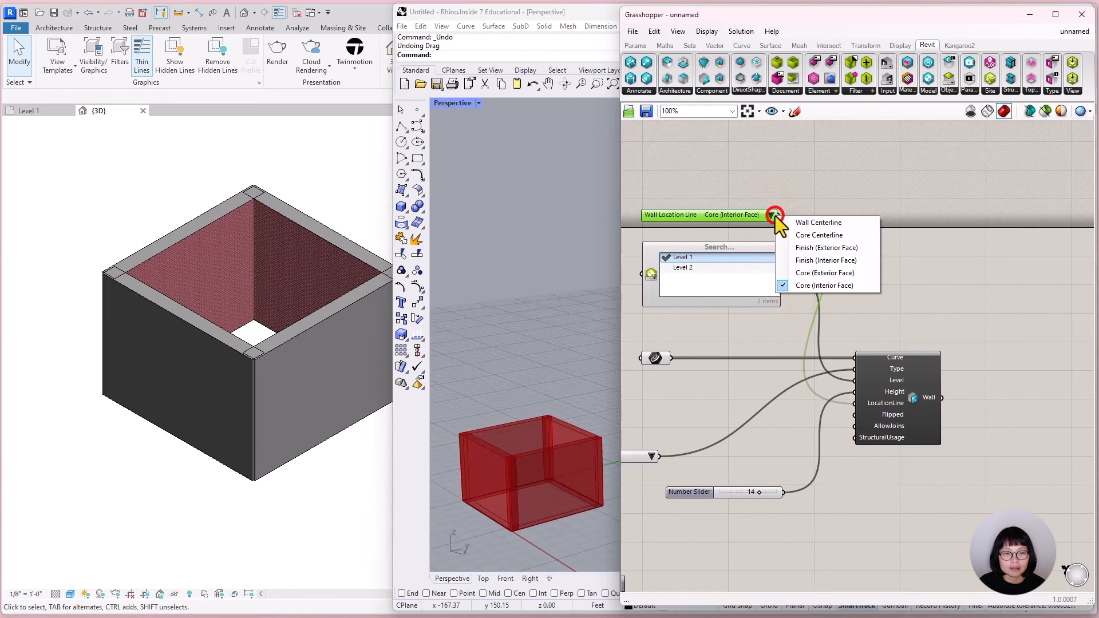
pyautogui.click(800, 223)
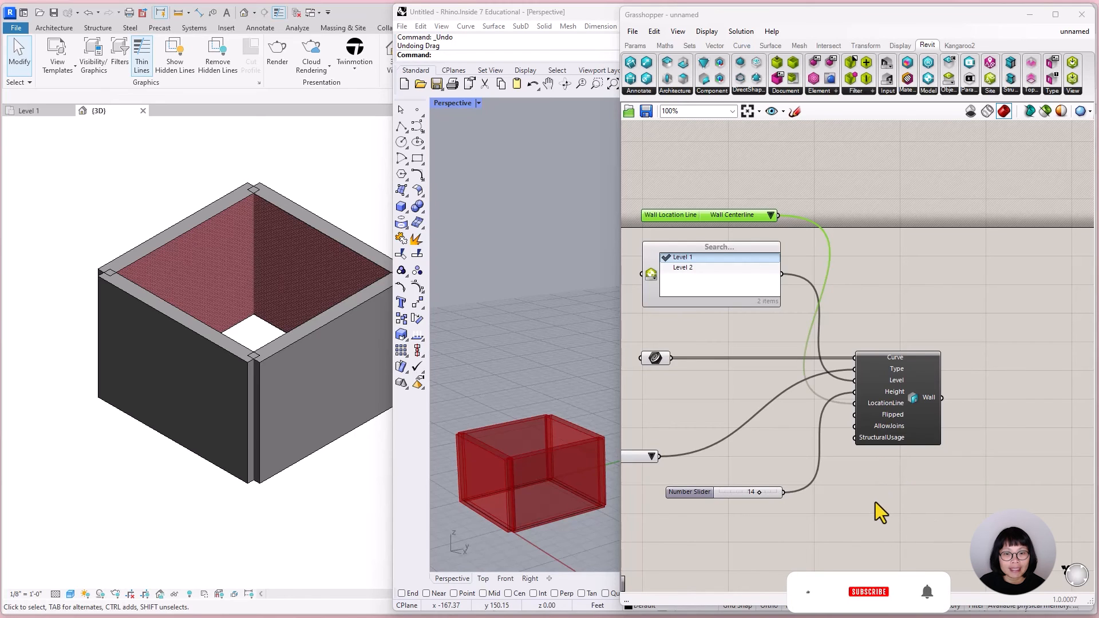
# Add a Boolean Toggle below the height slider, connected to the Wall component's Flipped input, and set it to True
pyautogui.doubleClick(860, 511)
pyautogui.write('boo')
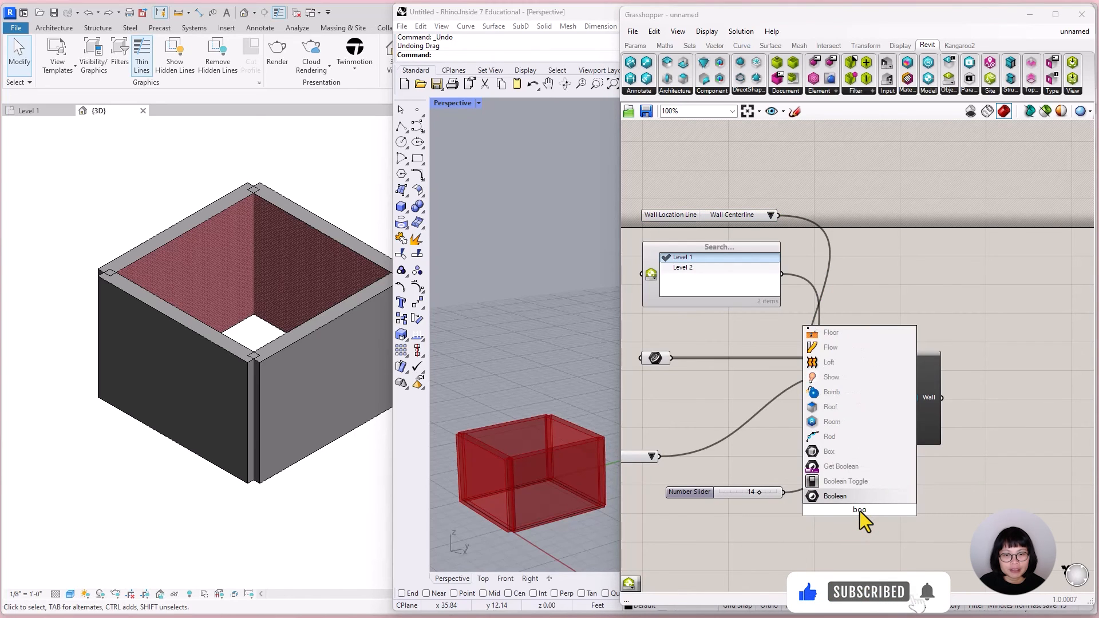
pyautogui.click(866, 482)
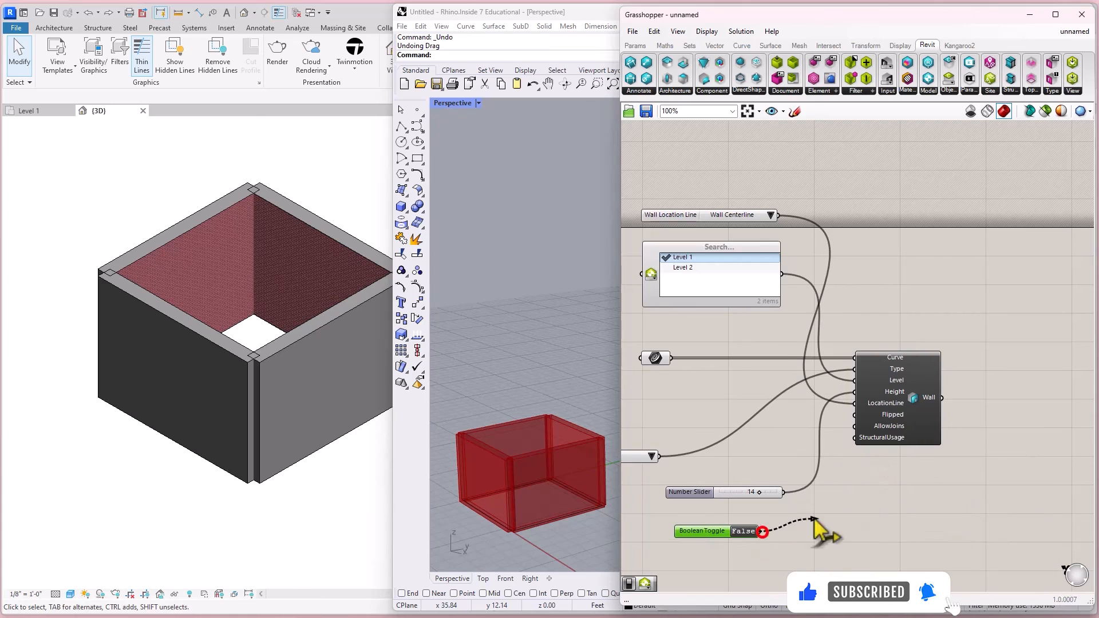
pyautogui.click(746, 531)
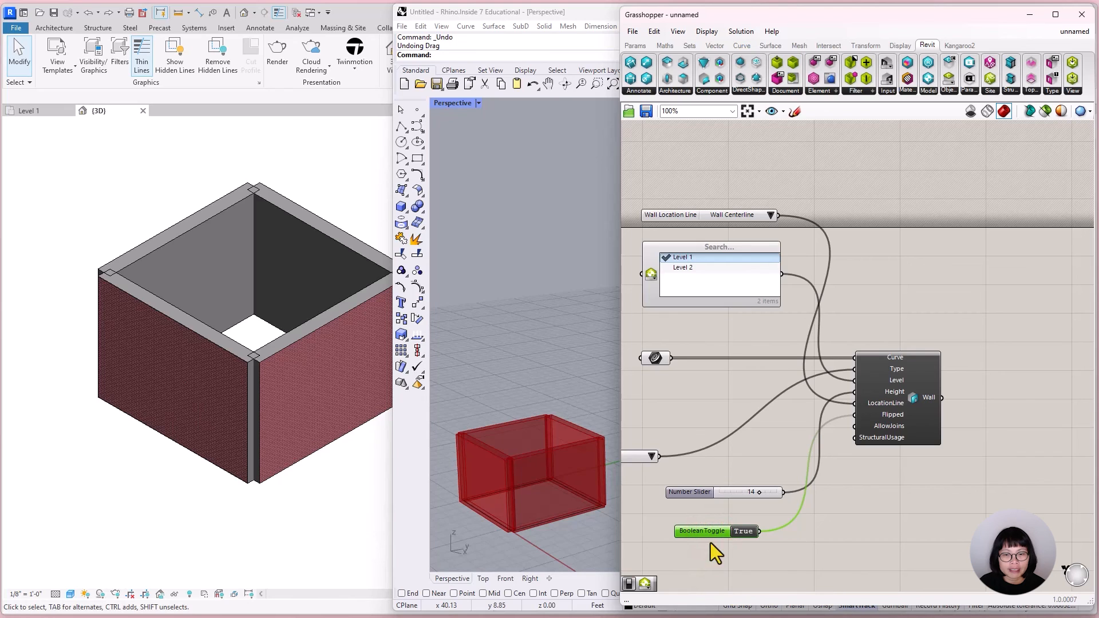
# Connect a copy of the Boolean Toggle to the Wall component's AllowJoins input, switching it to False and back to True
pyautogui.moveTo(720, 536); pyautogui.dragTo(856, 428)
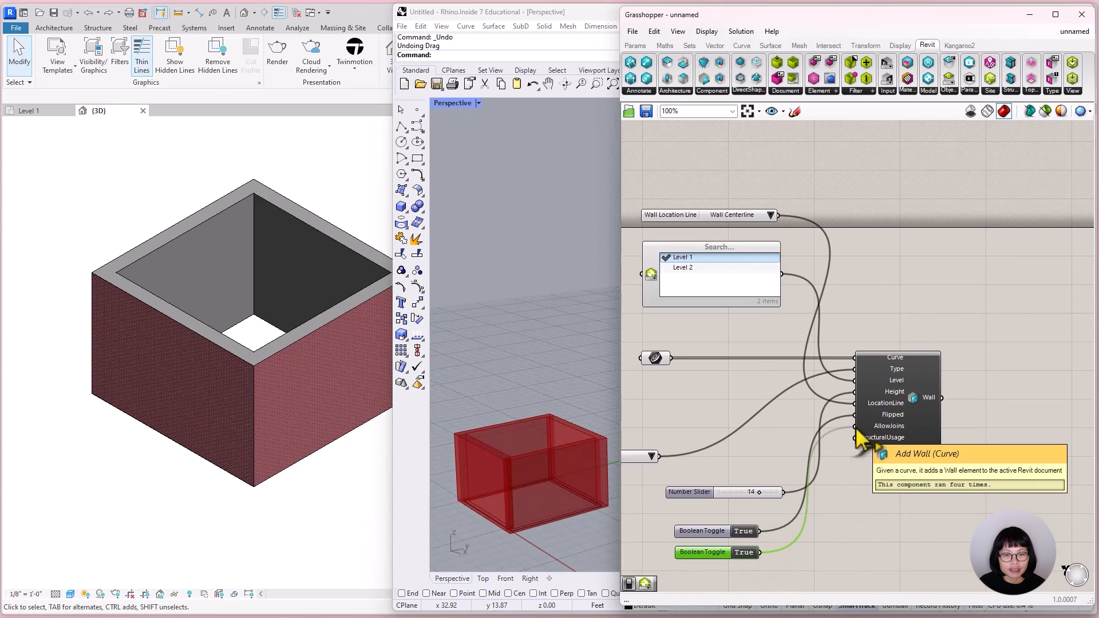
pyautogui.doubleClick(744, 552)
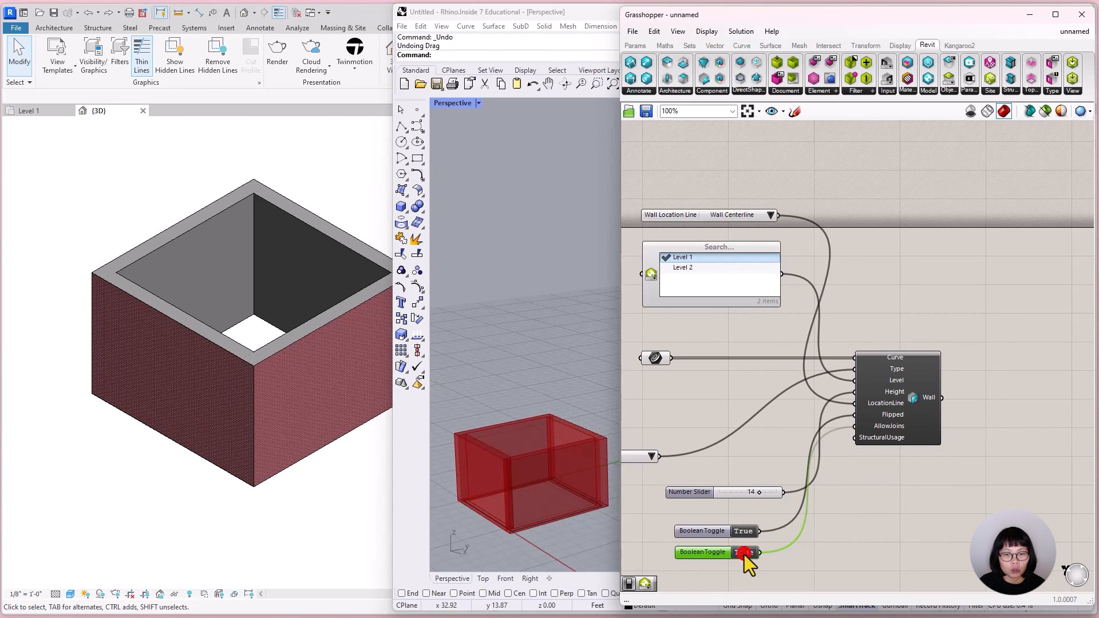
pyautogui.doubleClick(743, 553)
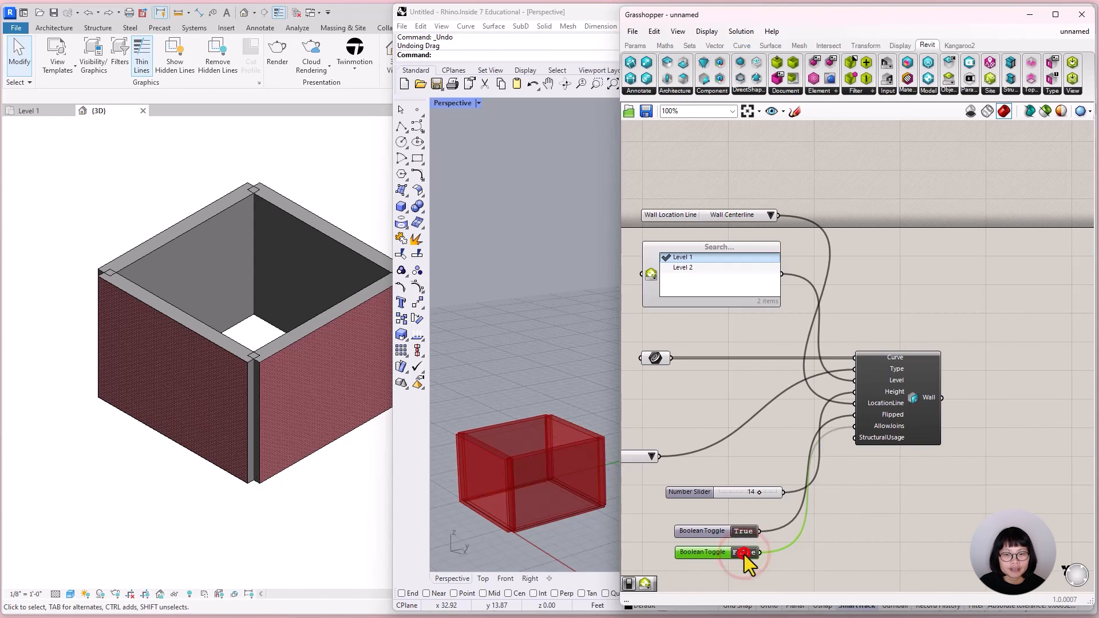
pyautogui.click(850, 541)
pyautogui.scroll(-5, 860, 516)
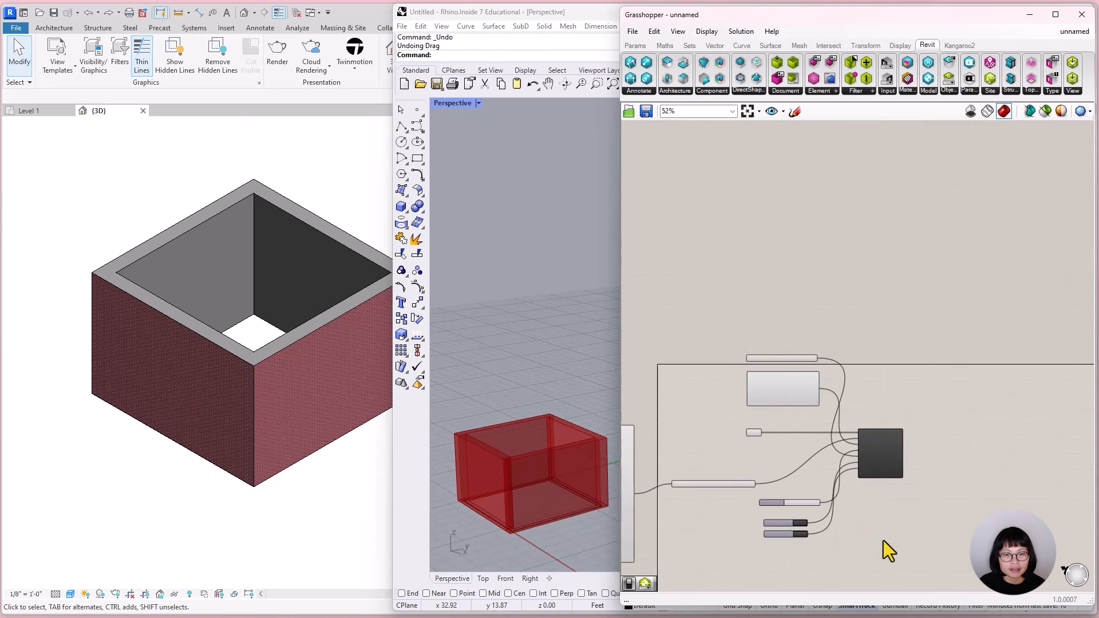
pyautogui.moveTo(885, 537); pyautogui.dragTo(1001, 466, button='right')
pyautogui.scroll(2, 955, 440)
pyautogui.scroll(-1, 1001, 497)
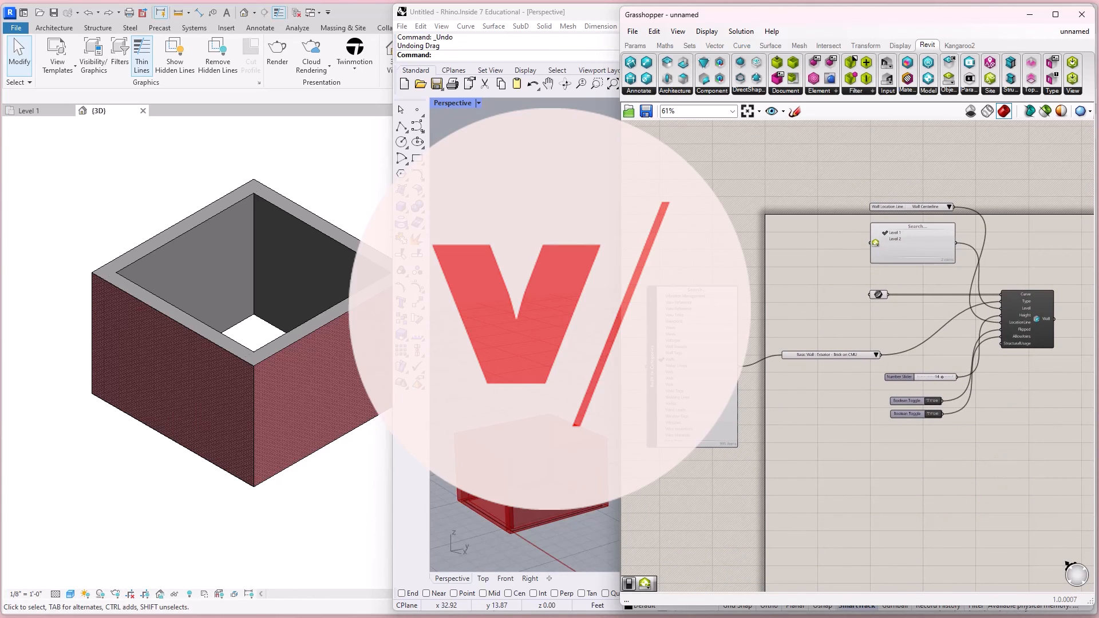